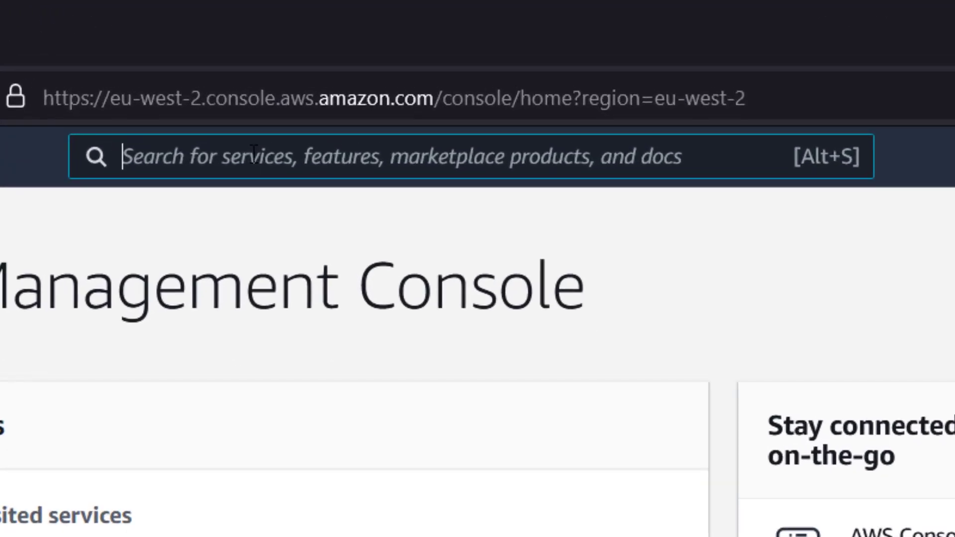
Step: Search the AWS console for EC2, open that service, and dismiss the welcome-back message
type("EC")
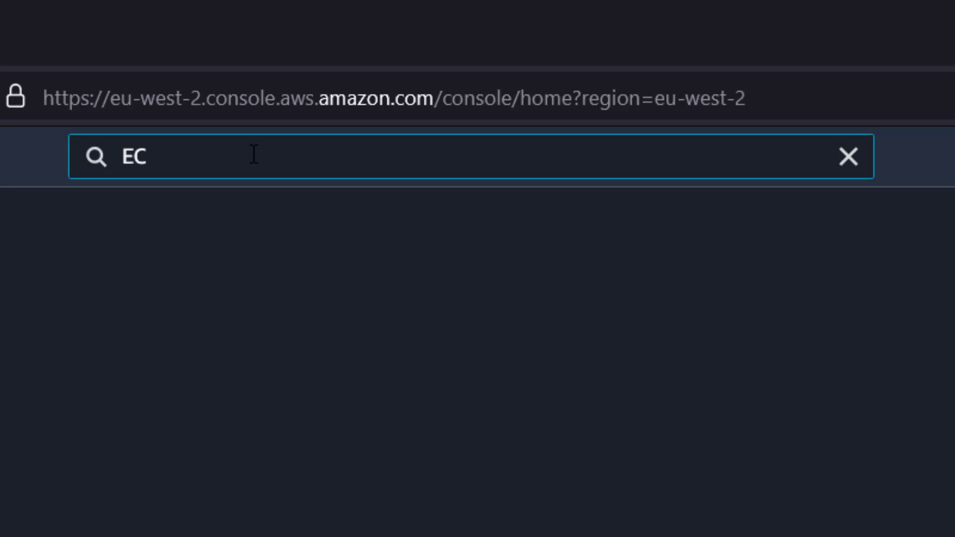
type("2")
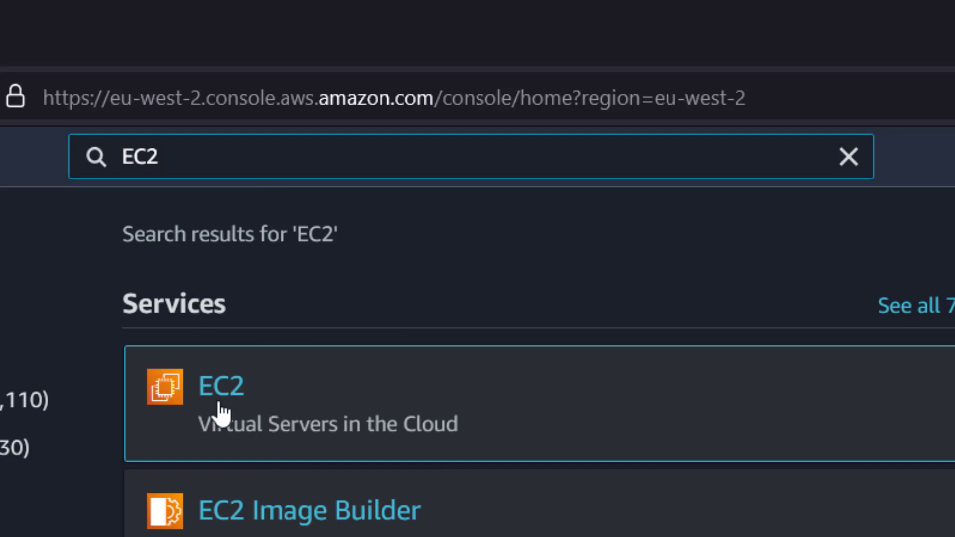
left_click(229, 380)
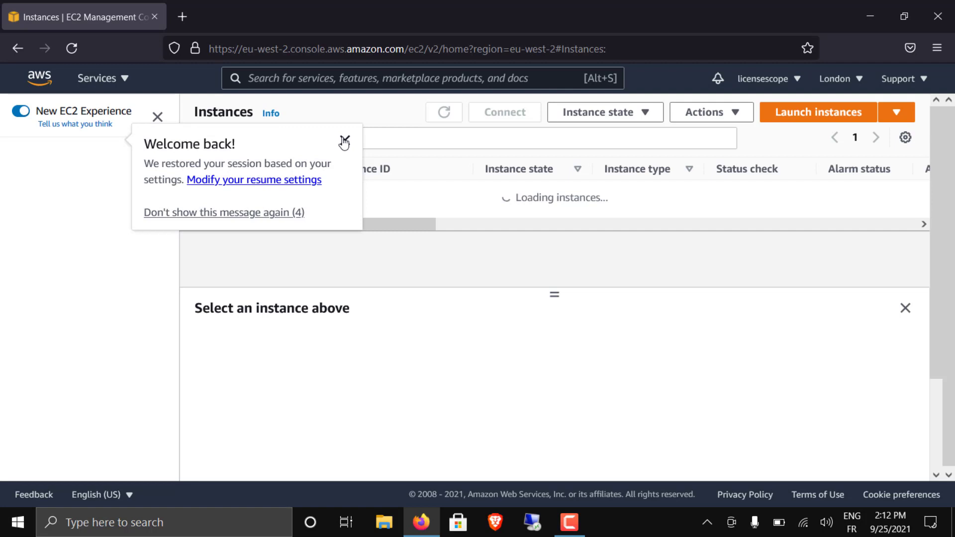
left_click(344, 141)
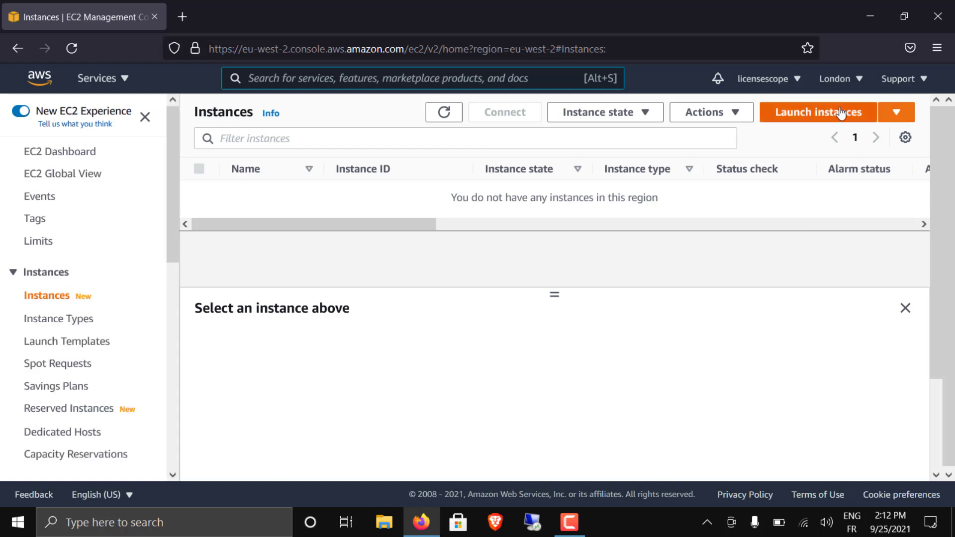
Step: Start launching a new EC2 instance and limit the machine images to free tier only
left_click(895, 111)
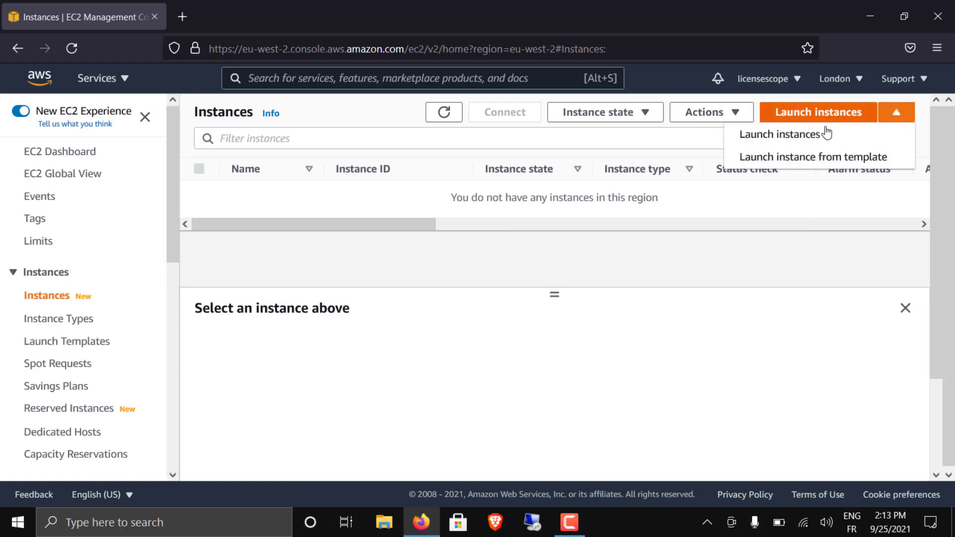
left_click(817, 141)
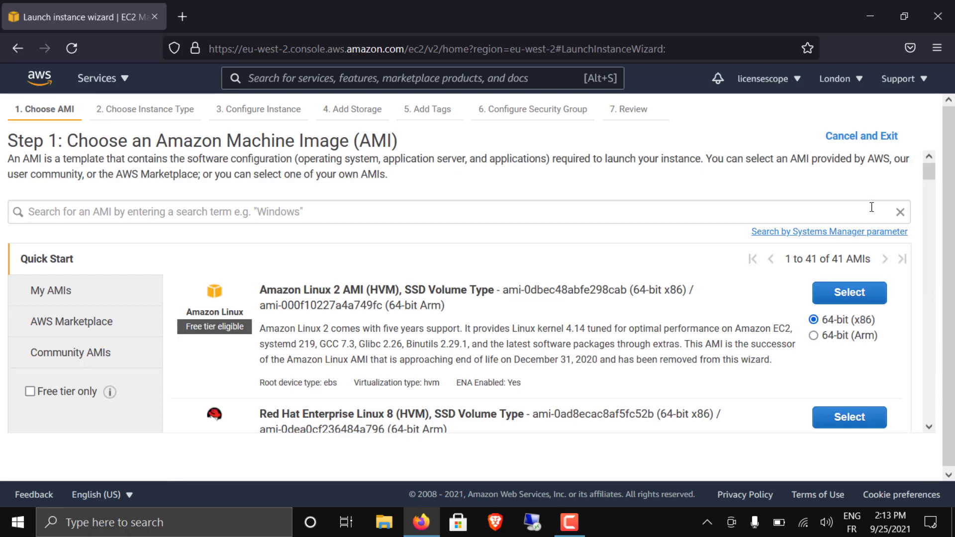
scroll(931, 168, "down", 3)
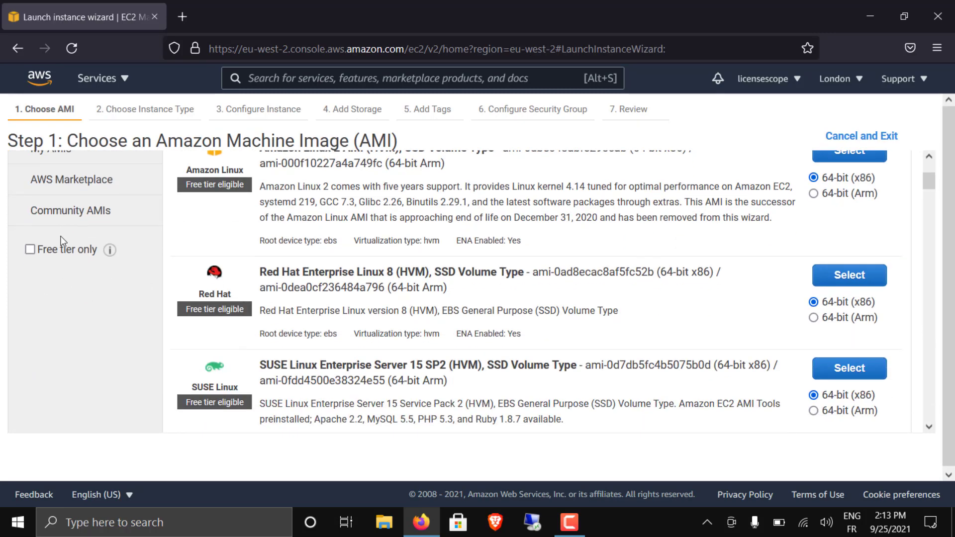
left_click(30, 250)
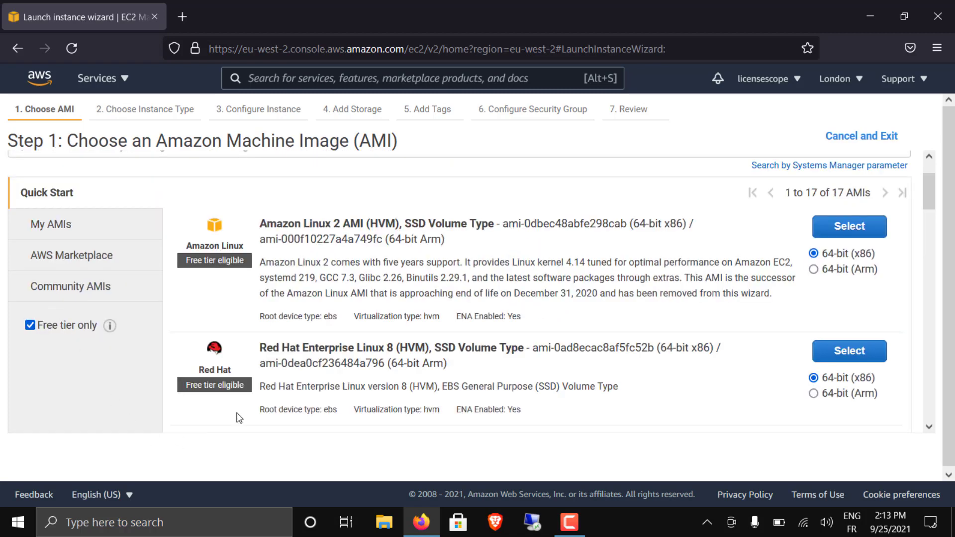
Step: Select the Microsoft Windows Server 2019 Base with Containers machine image
left_click_drag(934, 192, 923, 201)
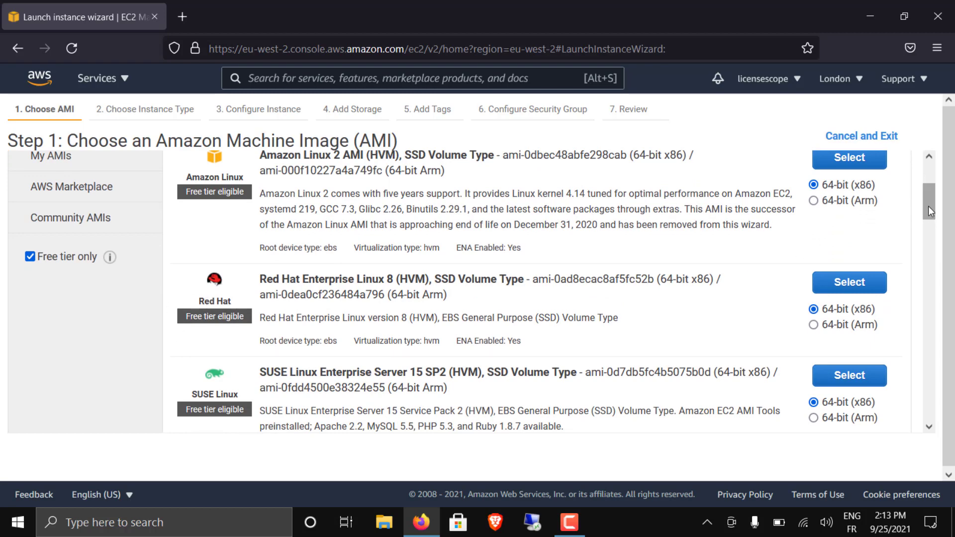
left_click_drag(929, 206, 894, 298)
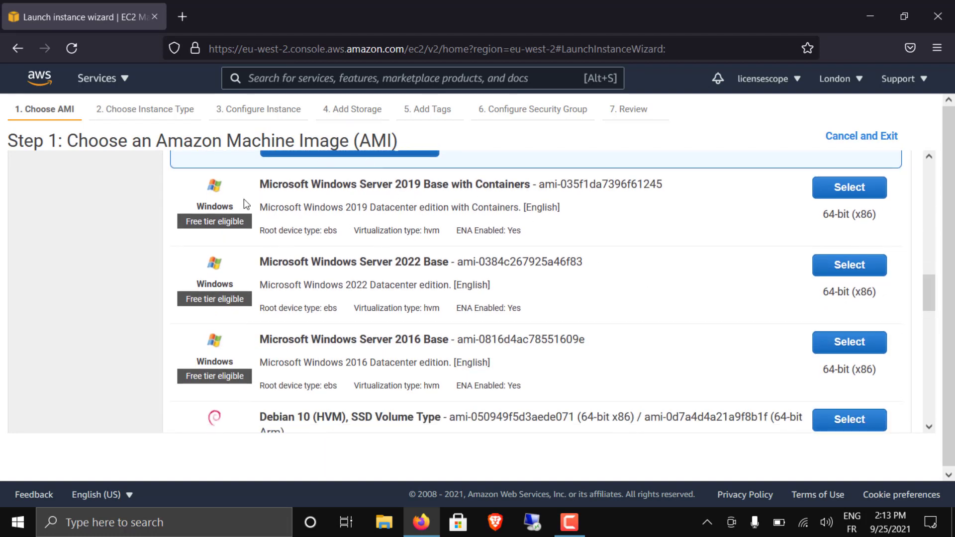
left_click_drag(186, 221, 242, 225)
left_click(241, 226)
left_click(842, 198)
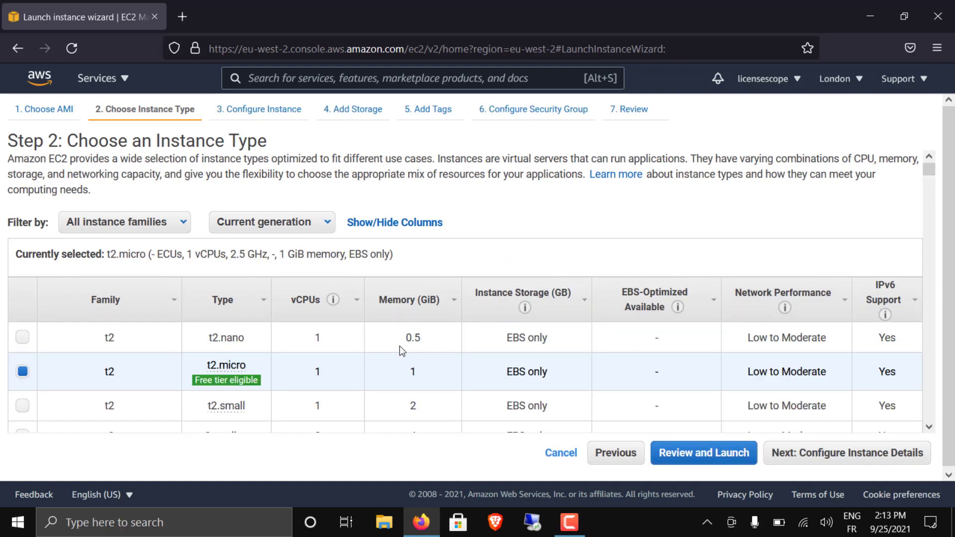
Step: Keep the t2.micro instance type, review the instance configuration, and proceed to the key pair selection for launch
scroll(102, 229, "down", 3)
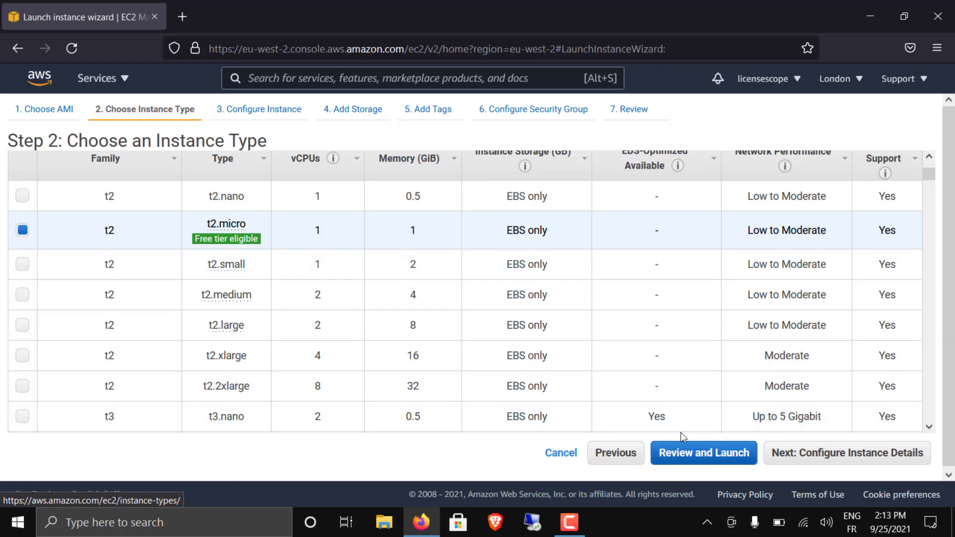
left_click(689, 455)
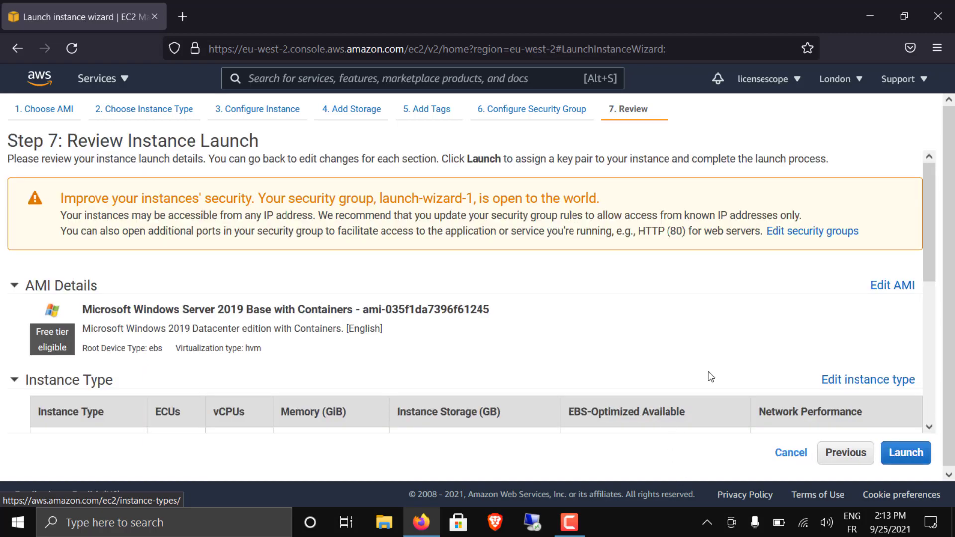
left_click_drag(930, 190, 922, 241)
left_click(901, 453)
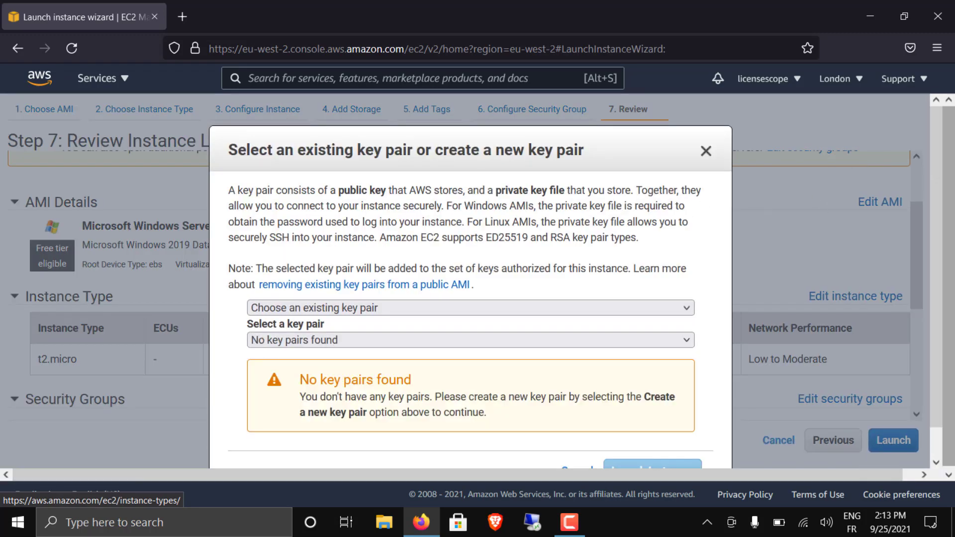
Step: Create a new RSA key pair named Digitalwrld-test and download its private key file
left_click_drag(936, 166, 937, 216)
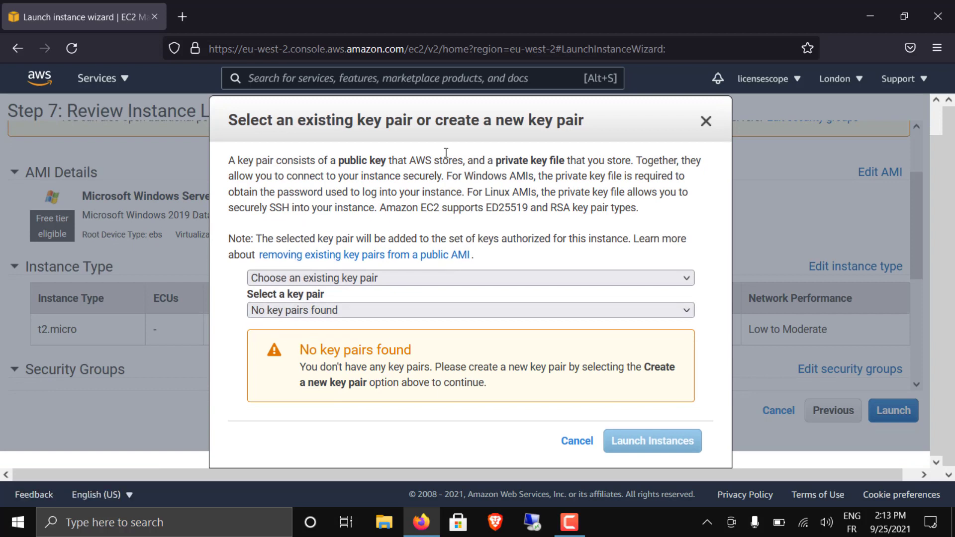
left_click_drag(225, 120, 588, 123)
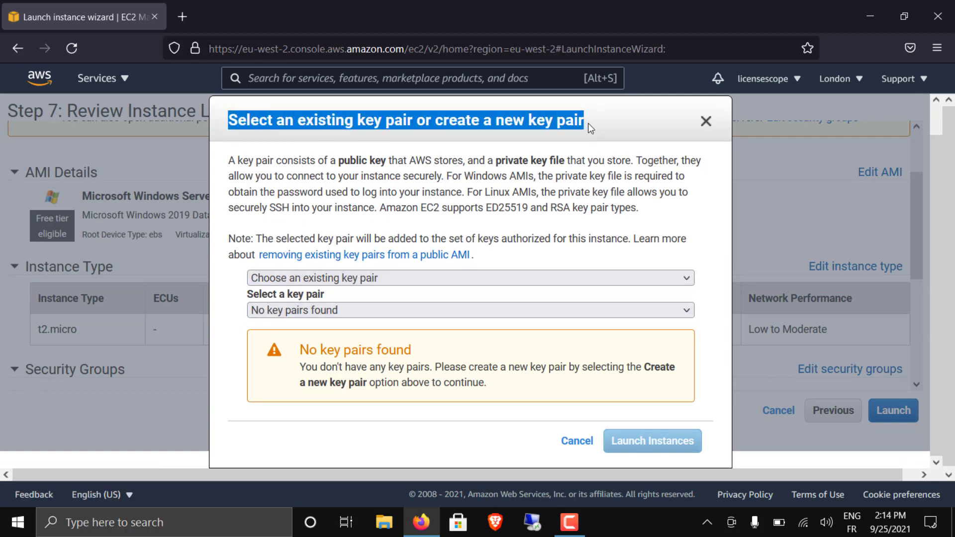
left_click(292, 195)
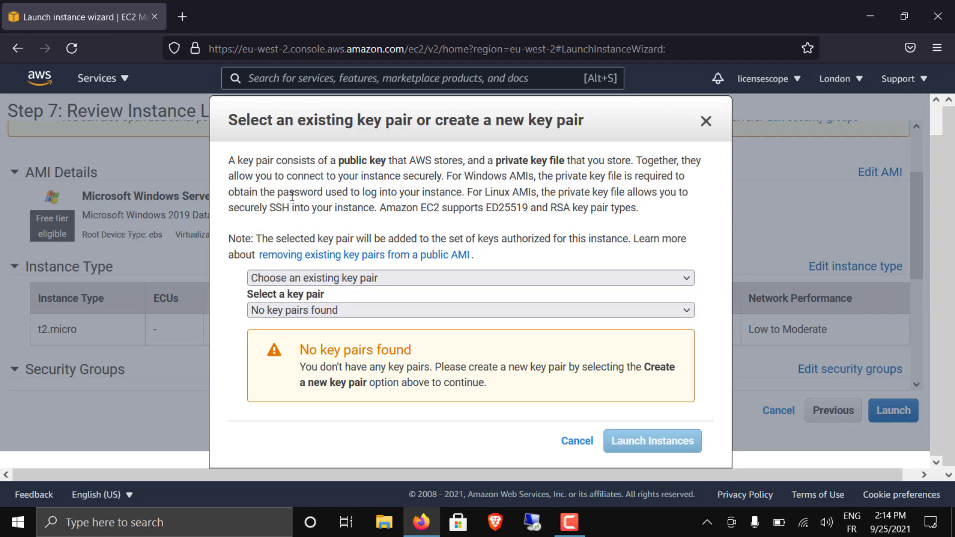
left_click(349, 280)
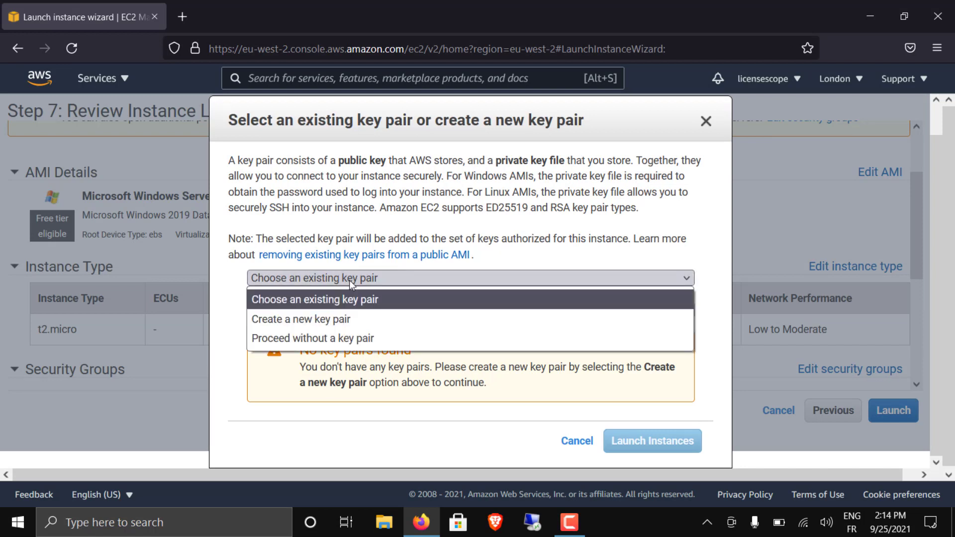
left_click(318, 324)
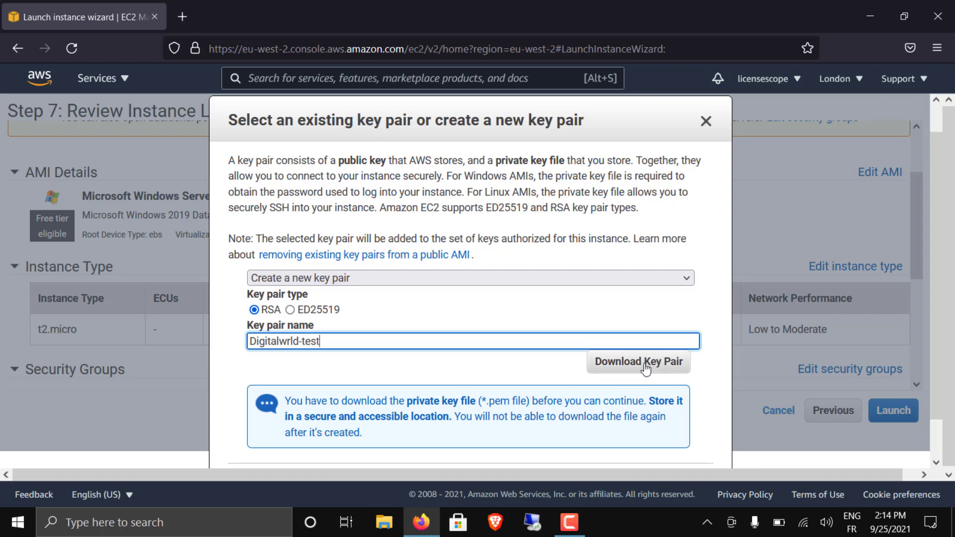
left_click(616, 366)
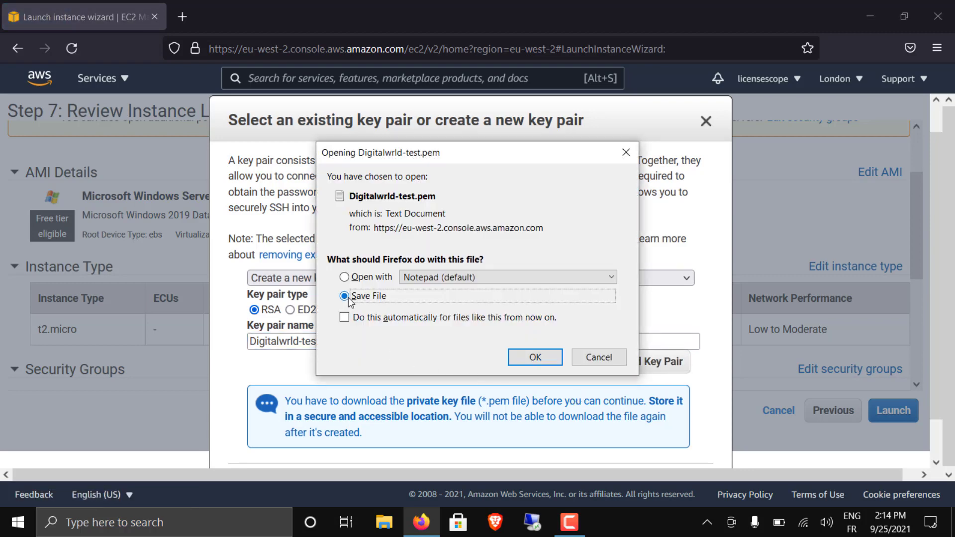
left_click(529, 358)
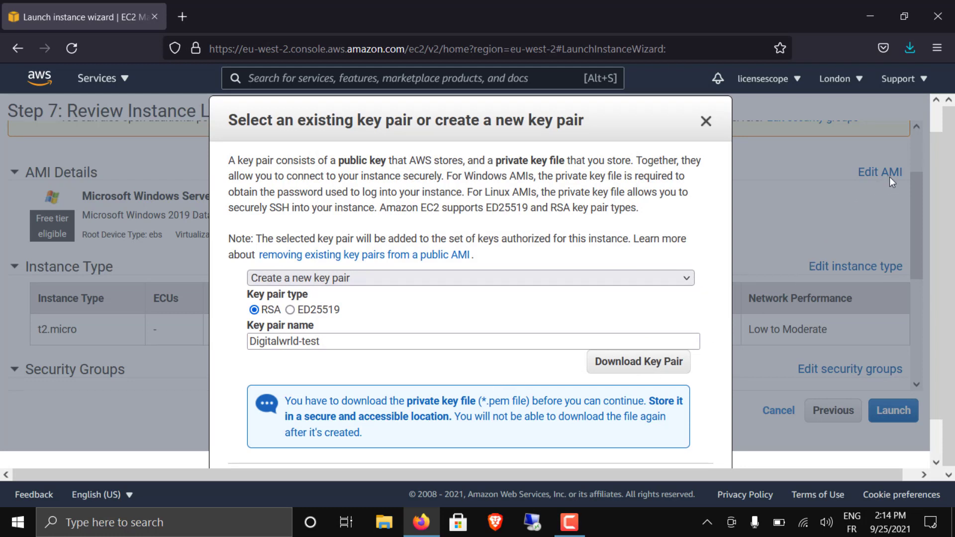
Step: Place the downloaded Digitalwrld-test.pem file on the Windows desktop
left_click(908, 51)
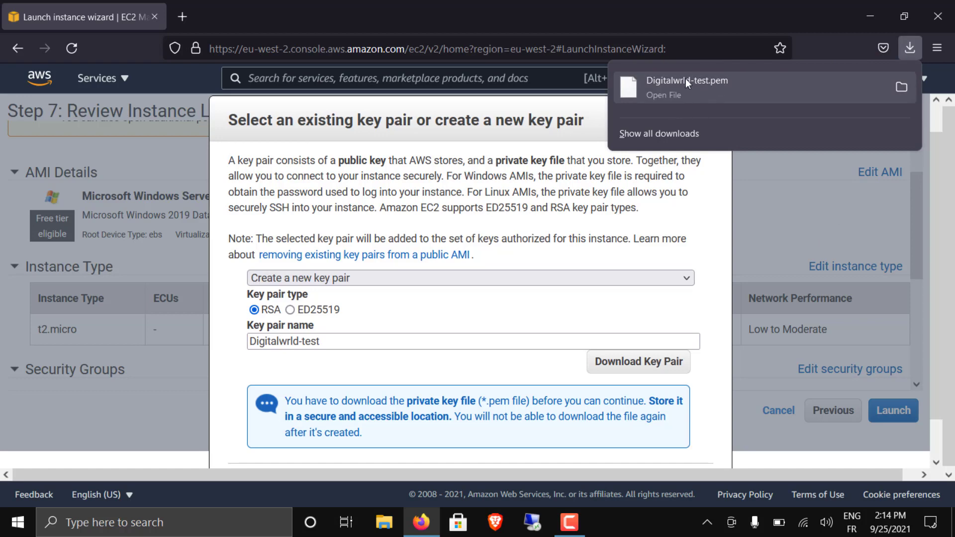
scroll(889, 479, "down", 1)
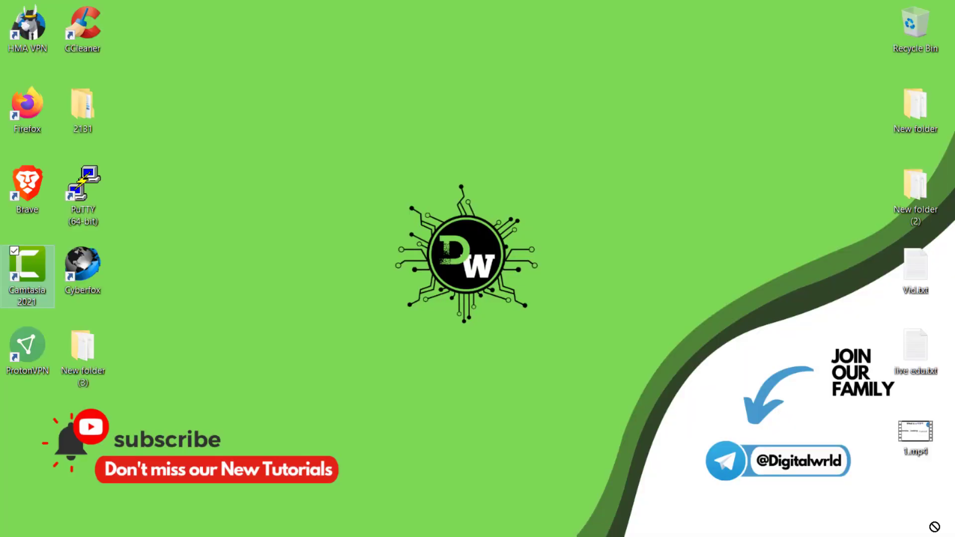
left_click_drag(935, 527, 478, 204)
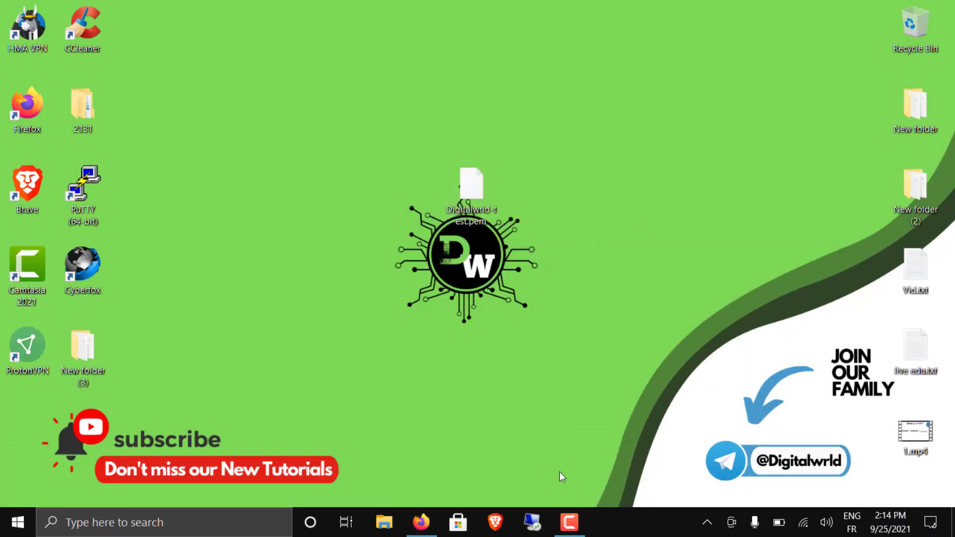
Step: Switch back to Firefox and launch the instance with the Digitalwrld-test key pair
left_click(421, 522)
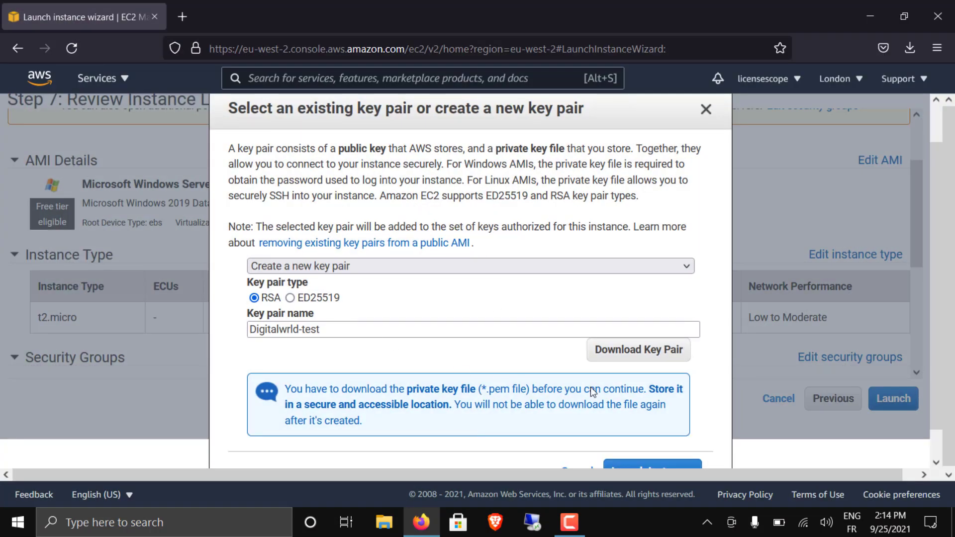
scroll(936, 169, "down", 1)
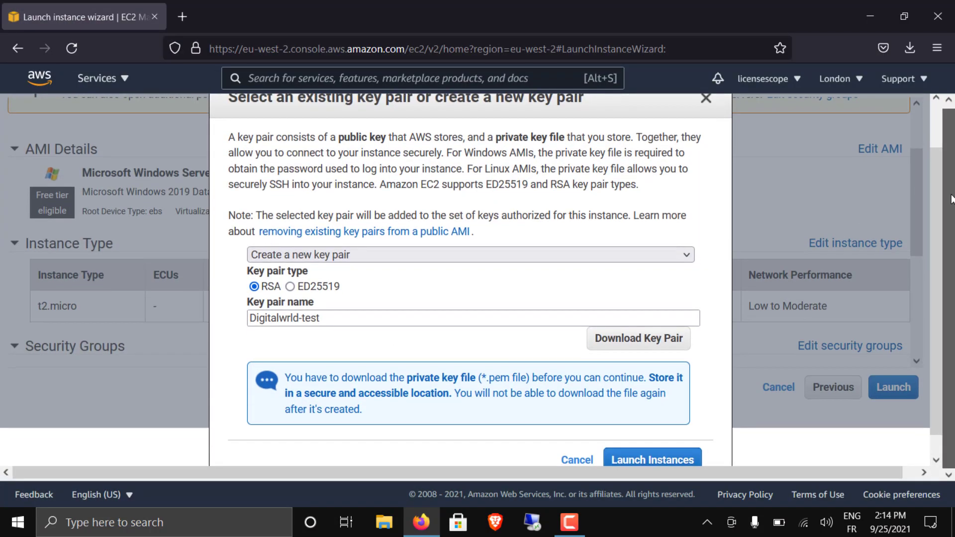
left_click(662, 459)
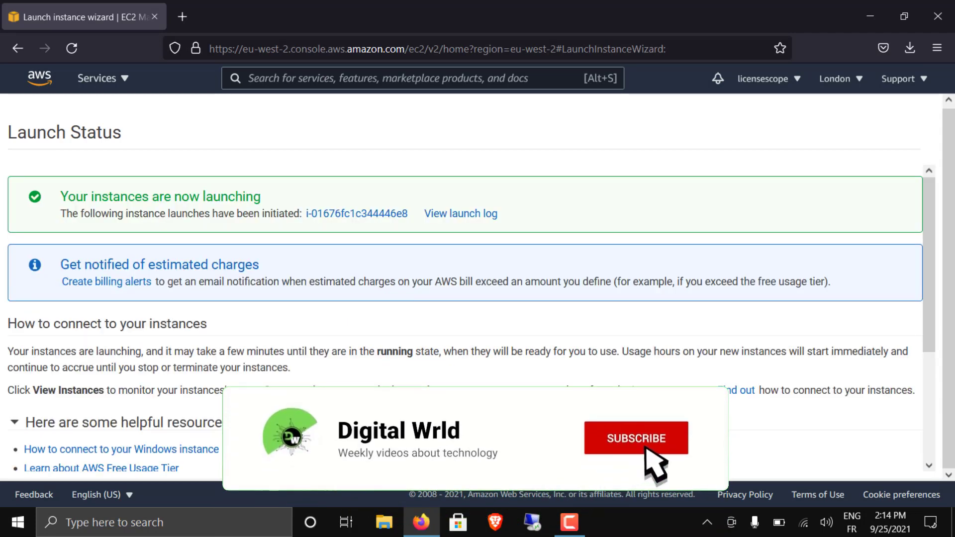
Step: Open the instances list from the launch status page and check the new instance's state
left_click_drag(67, 196, 230, 189)
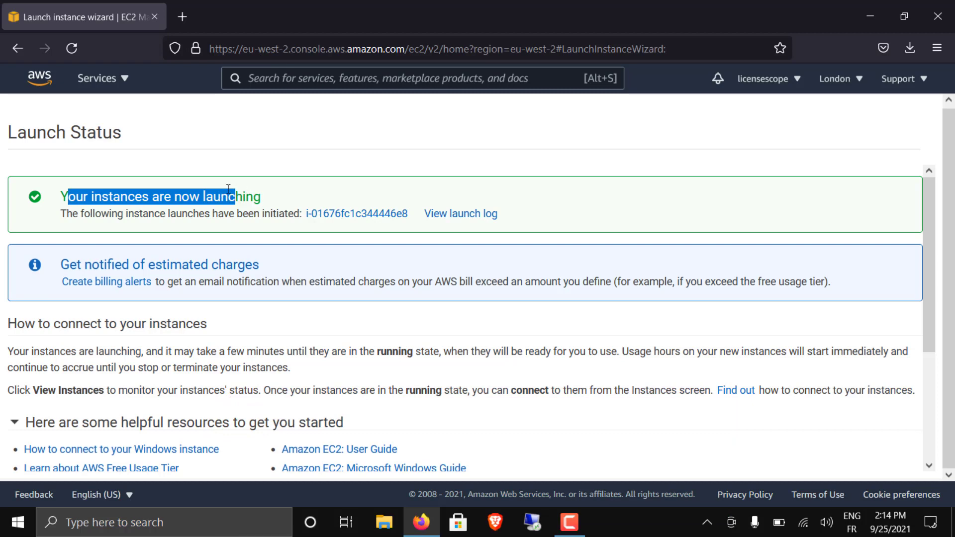
left_click(478, 222)
left_click_drag(930, 201, 921, 349)
left_click(847, 461)
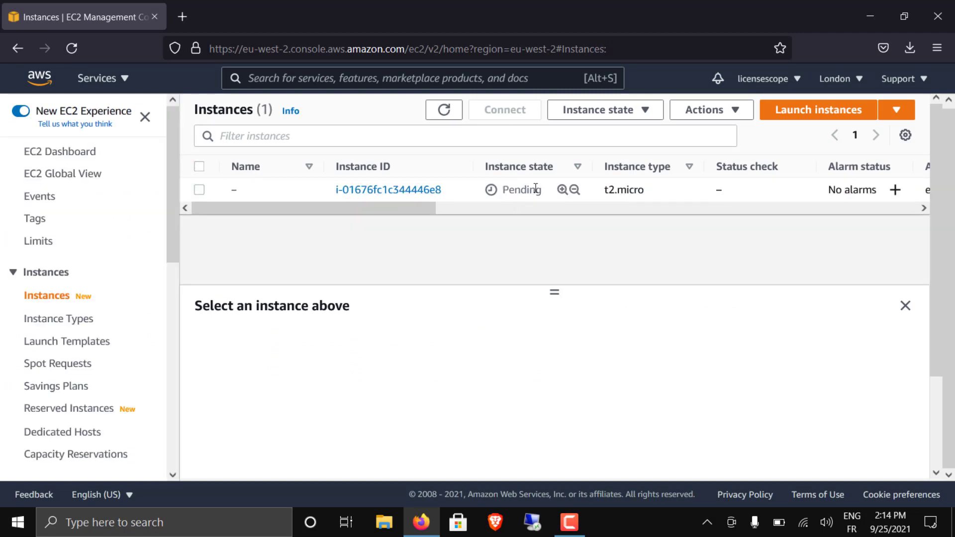
mouse_move(530, 190)
left_mouse_down()
mouse_move(493, 194)
mouse_move(547, 198)
mouse_move(533, 186)
mouse_move(543, 186)
left_mouse_up()
left_click(504, 190)
left_click(513, 230)
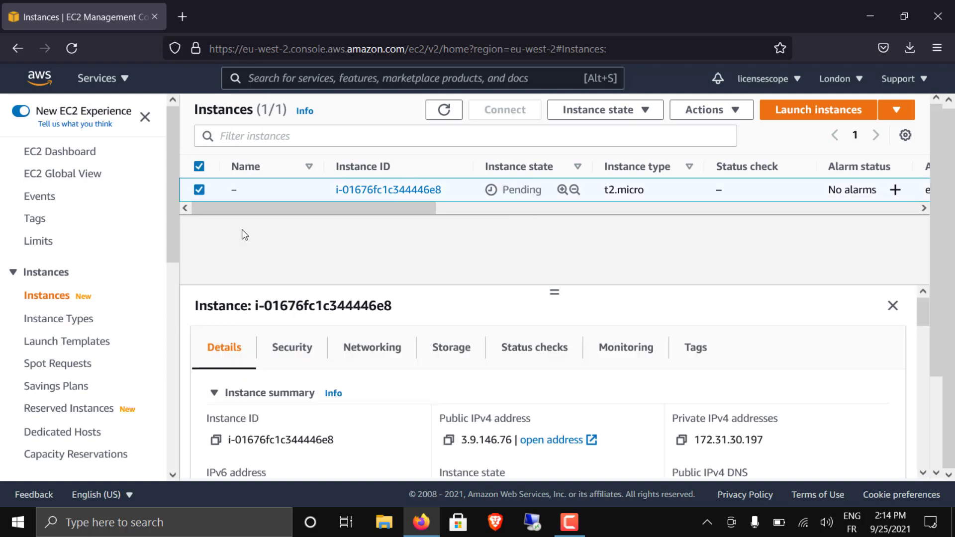
left_click(199, 190)
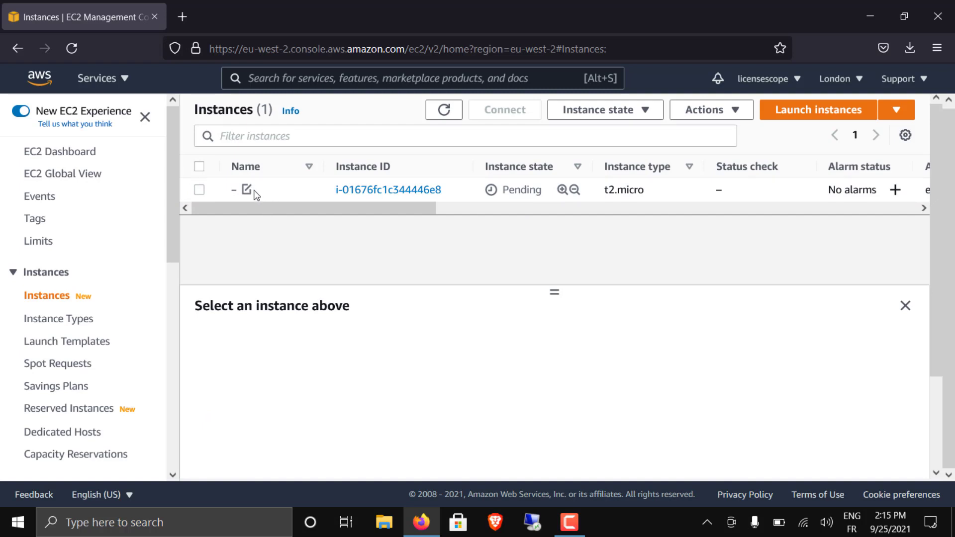
Step: Name the new instance DigitalWrld-TEST and save the name
left_click(247, 189)
left_click(308, 219)
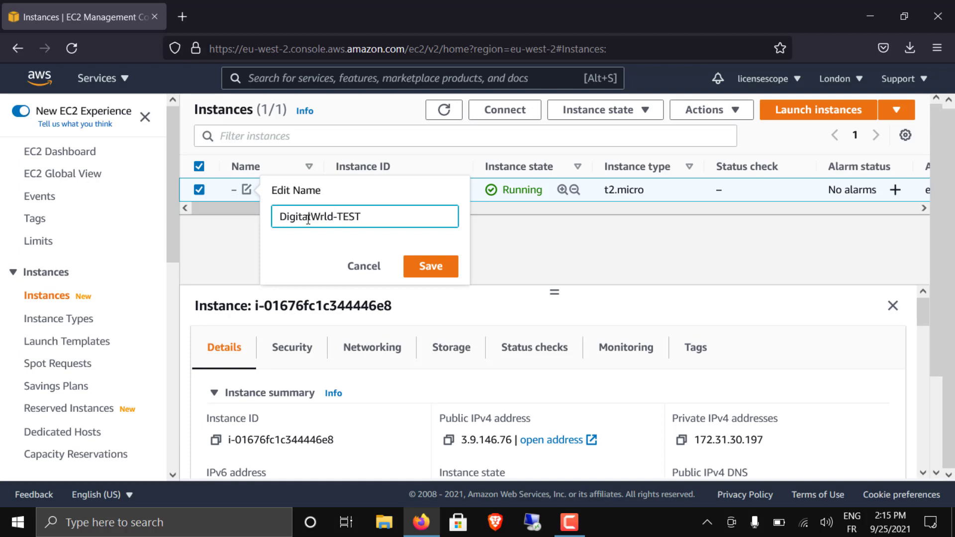
left_click(429, 267)
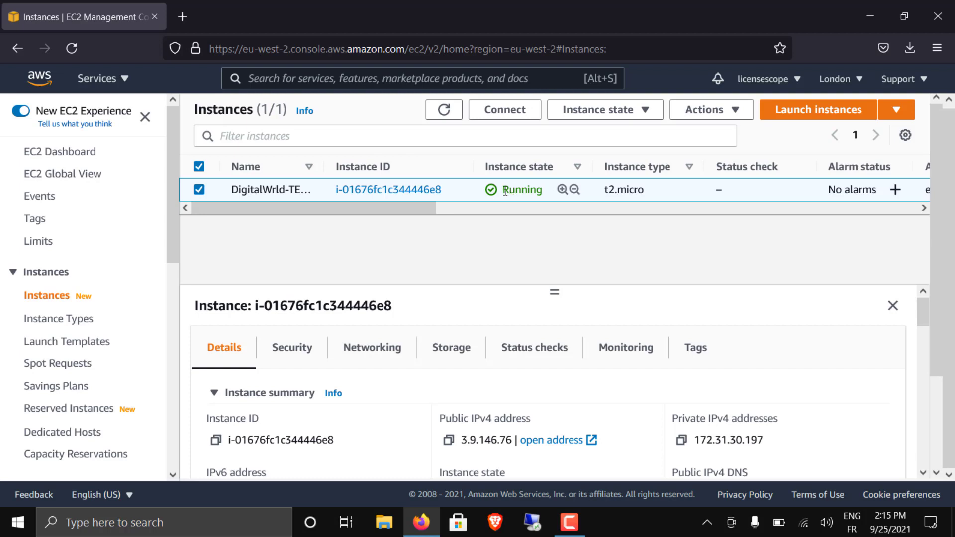
Step: Examine the instance's status check in the instances list
left_click(509, 242)
left_click_drag(422, 211, 528, 204)
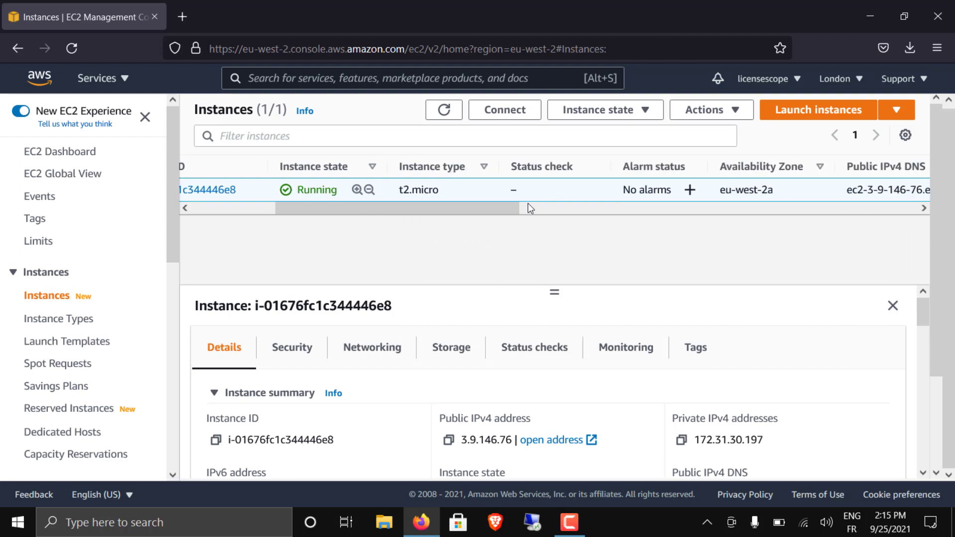
left_click_drag(514, 169, 571, 164)
left_click(561, 172)
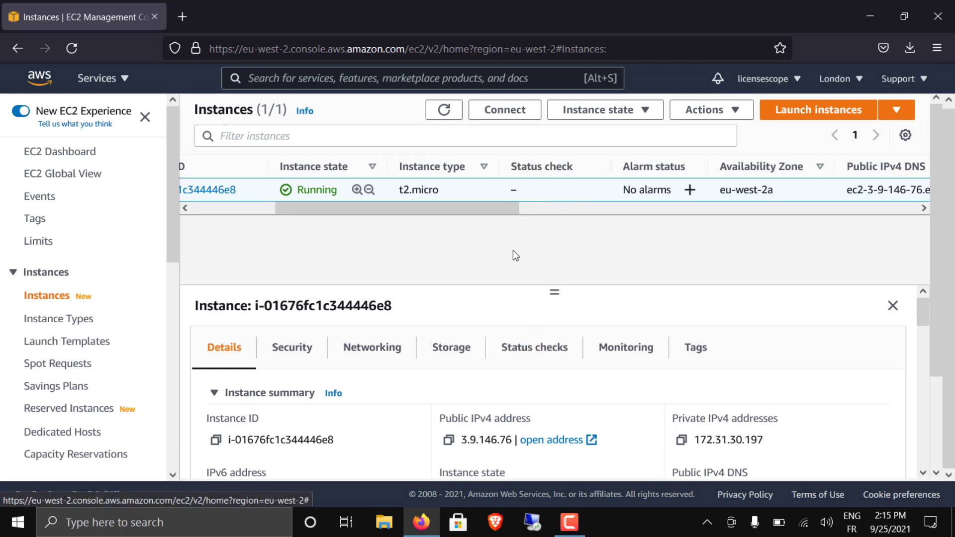
left_click_drag(487, 215, 455, 220)
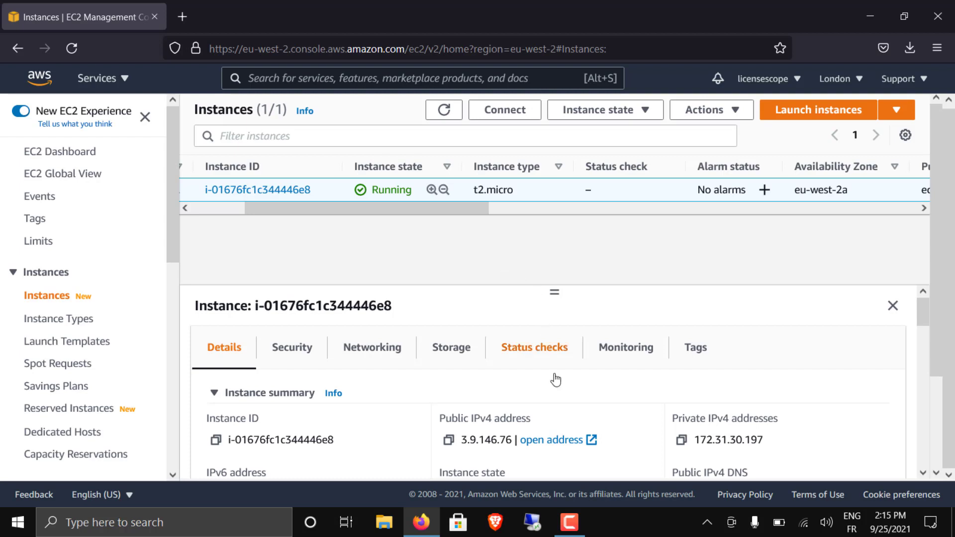
left_click(577, 529)
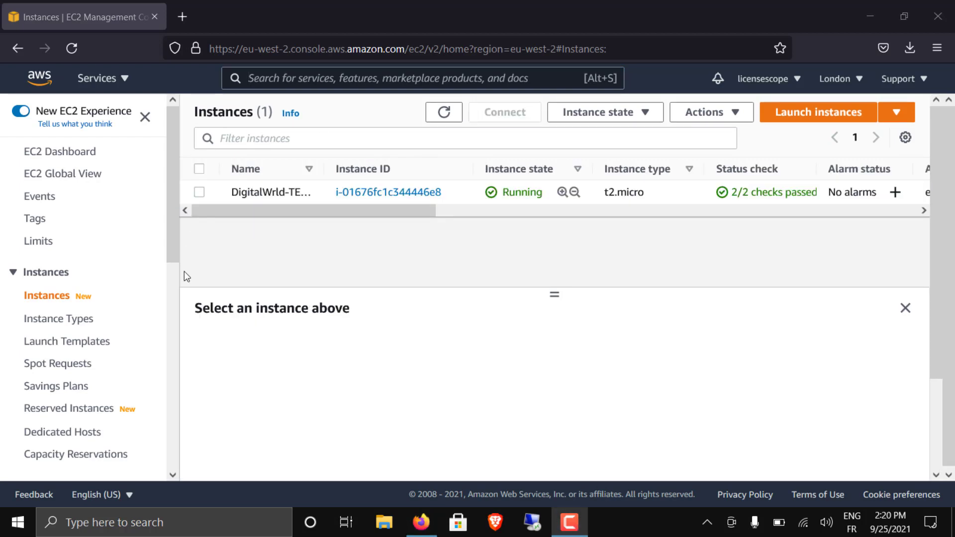
left_click(184, 273)
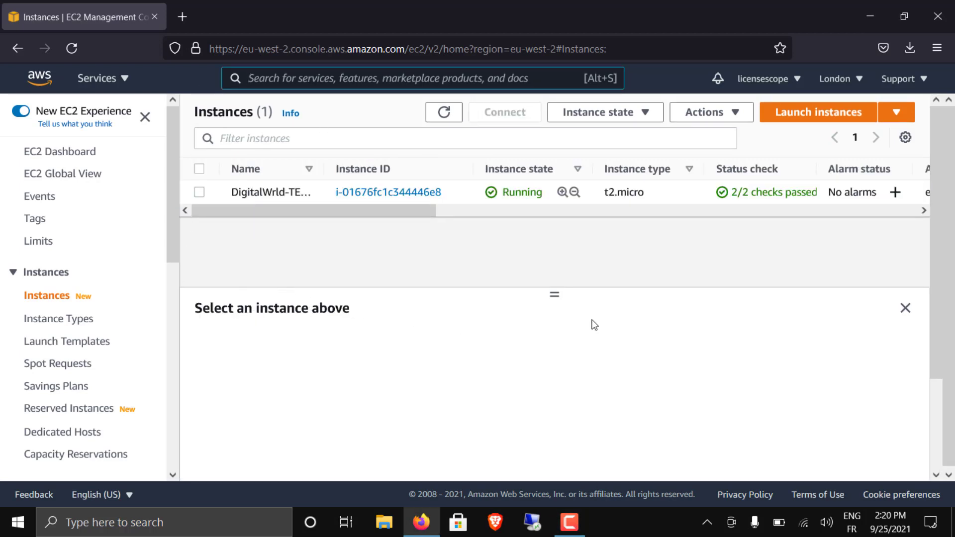
Step: Check the DigitalWrld-TEST instance's status check, open its summary page and examine its public IPv4 address
left_click_drag(730, 192, 807, 199)
left_click(448, 200)
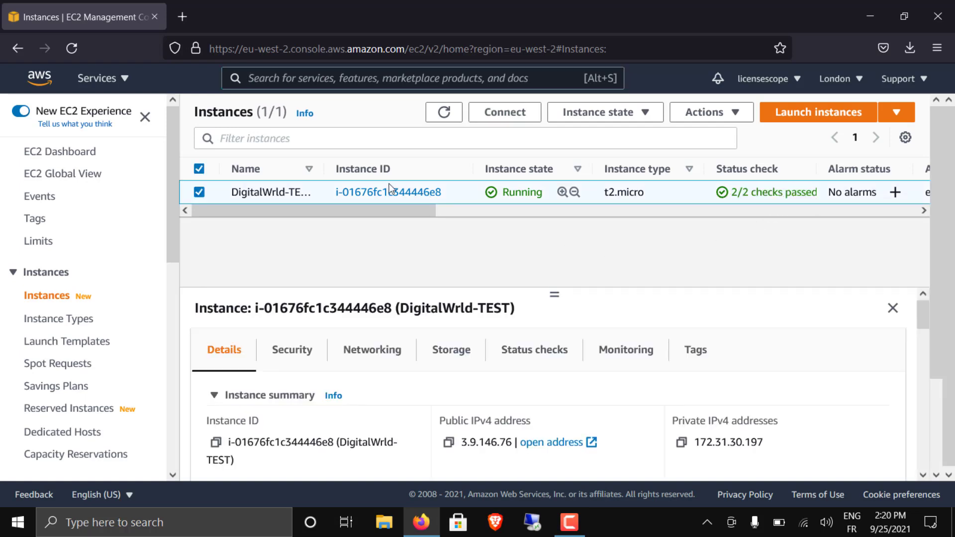
left_click(378, 193)
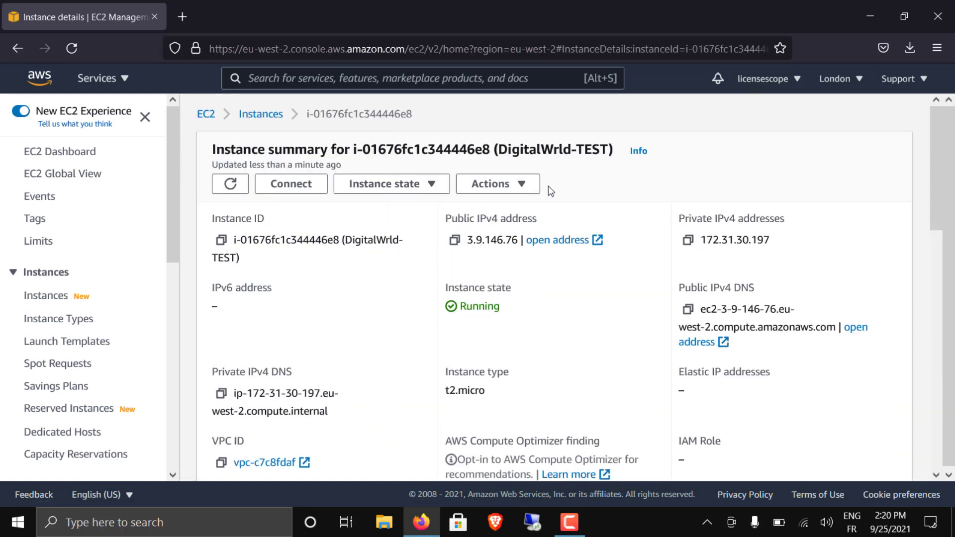
left_click_drag(468, 243, 506, 242)
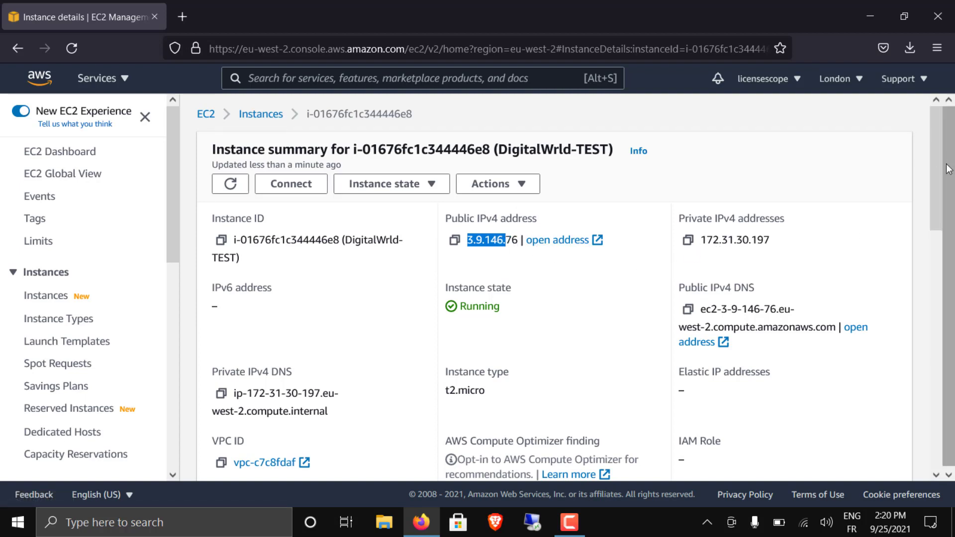
left_click_drag(938, 176, 904, 145)
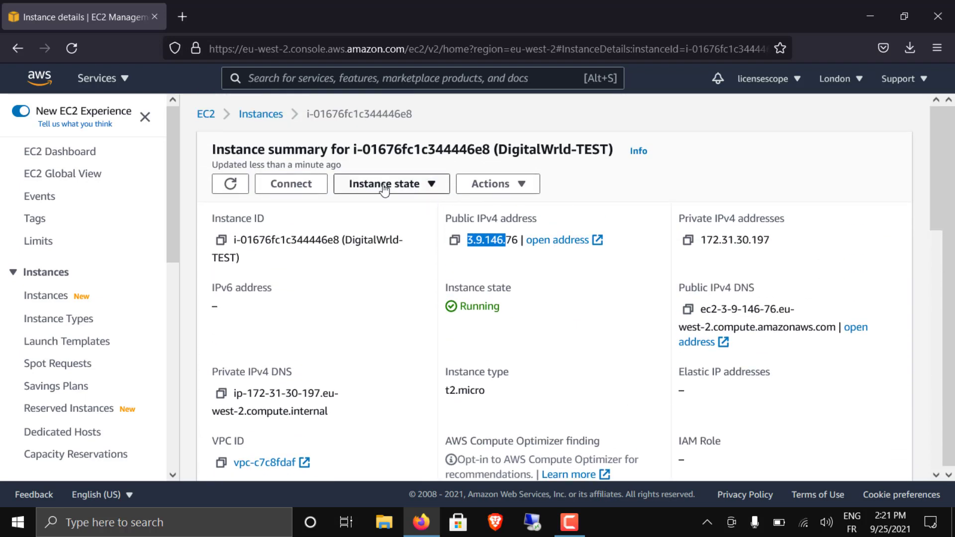
Step: Open the RDP client connection details for the DigitalWrld-TEST instance and copy its public DNS
left_click(296, 184)
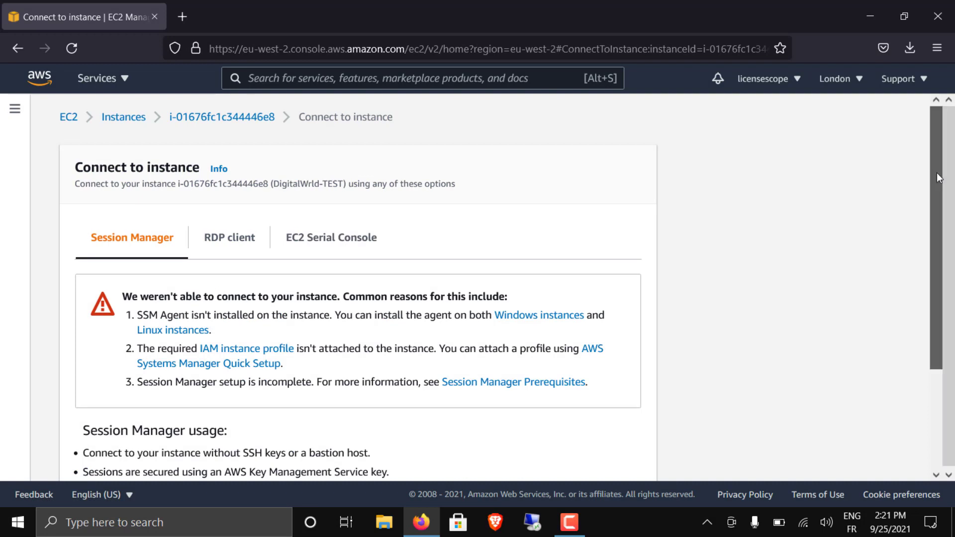
left_click_drag(937, 172, 934, 246)
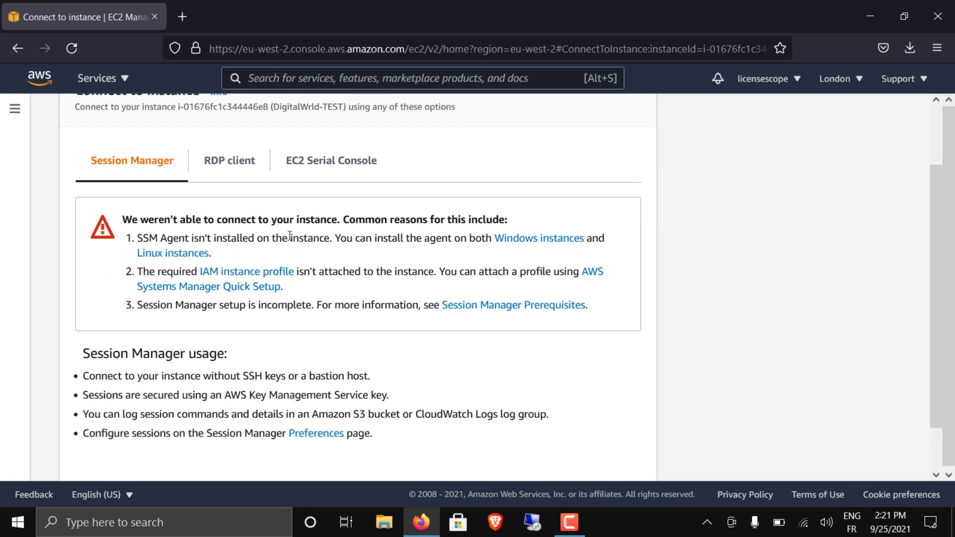
left_click(222, 159)
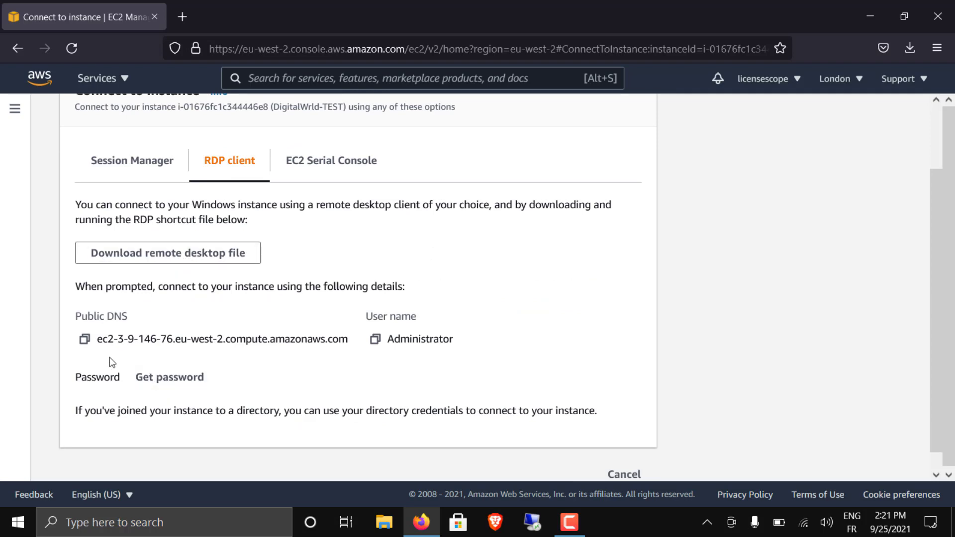
left_click(85, 340)
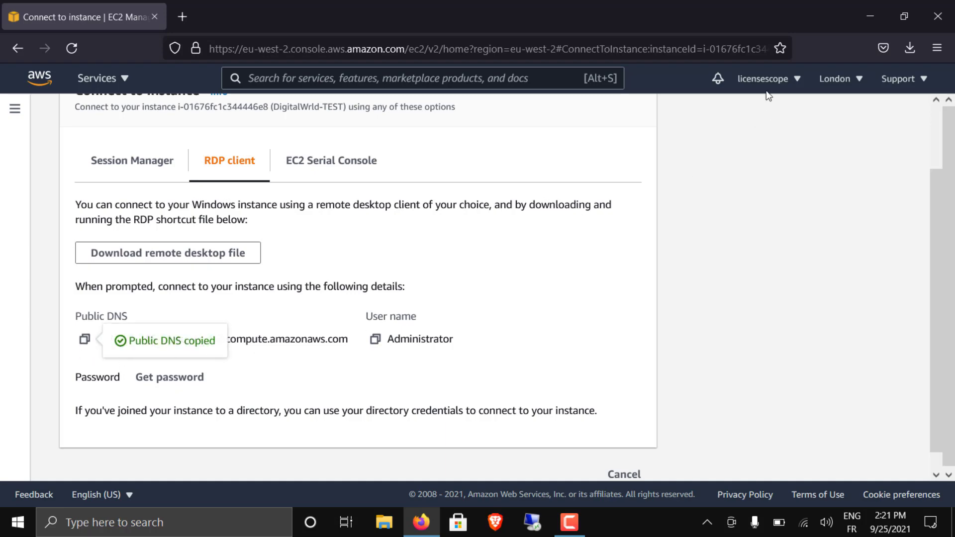
Step: Create a text document on the desktop with the default name, open it in Notepad and paste the public DNS
left_click(860, 18)
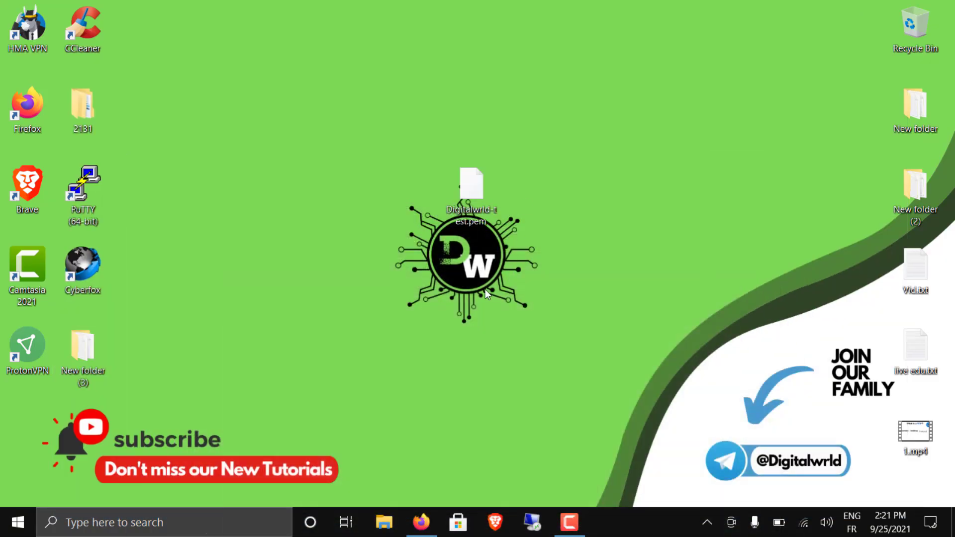
right_click(485, 290)
mouse_move(414, 452)
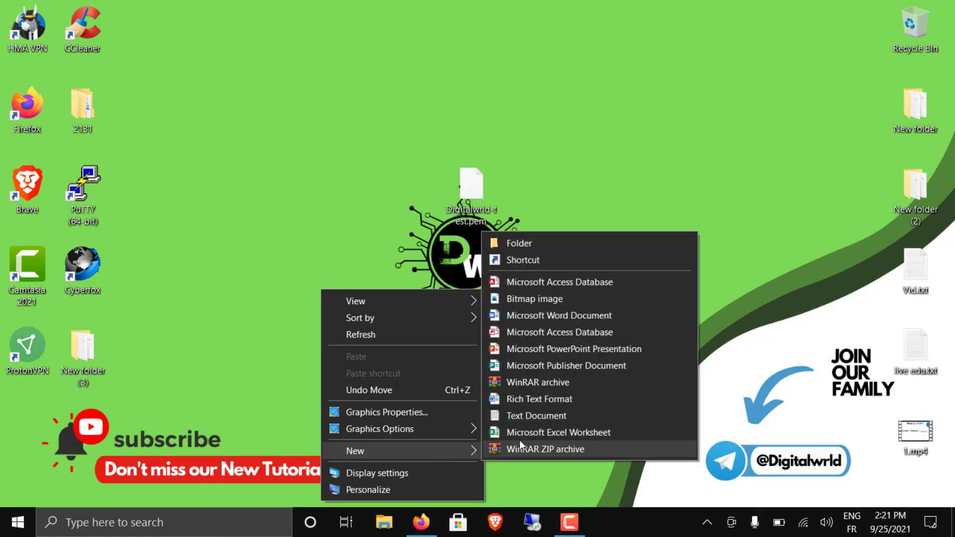
left_click(542, 416)
key("Return")
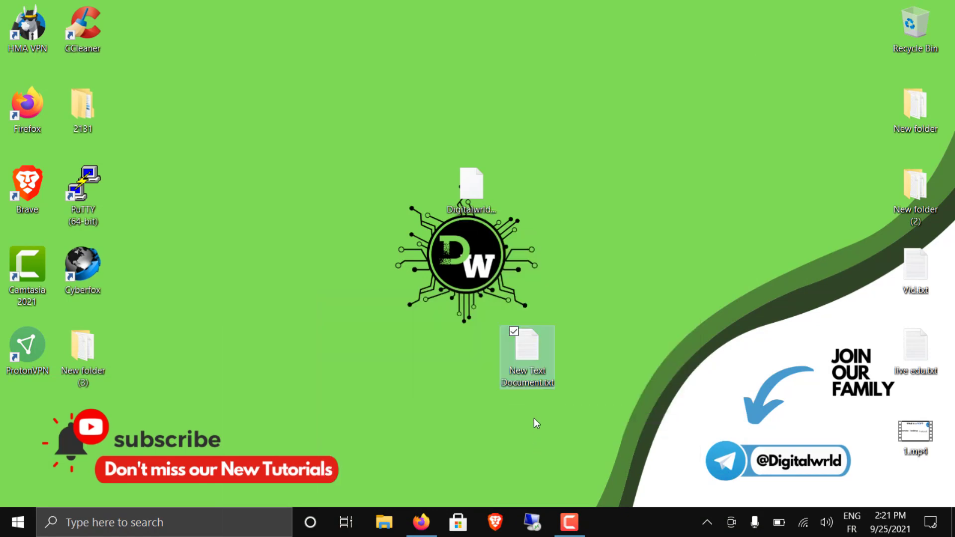
double_click(533, 345)
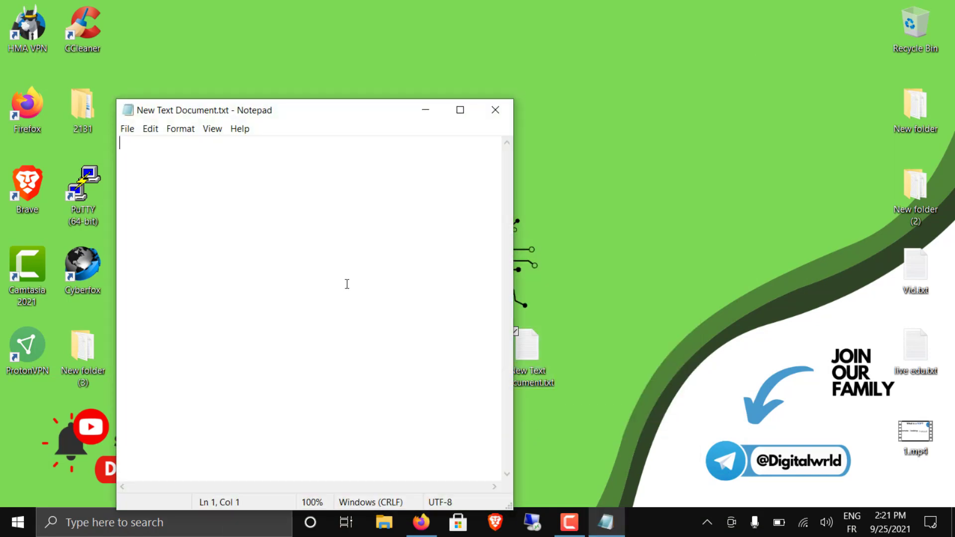
right_click(288, 235)
left_click(249, 298)
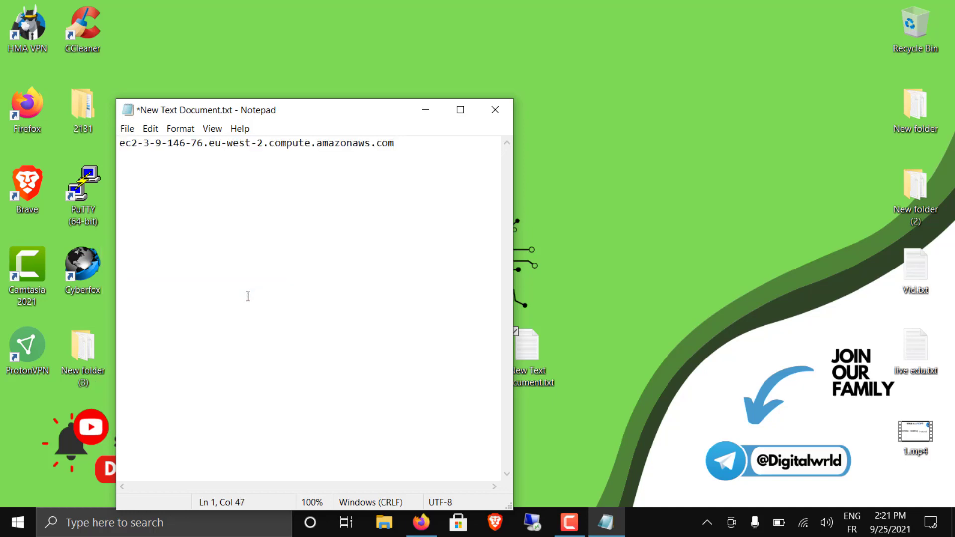
Step: Copy the RDP user name Administrator from Firefox into the Notepad document below the DNS, followed by blank lines
left_click(421, 522)
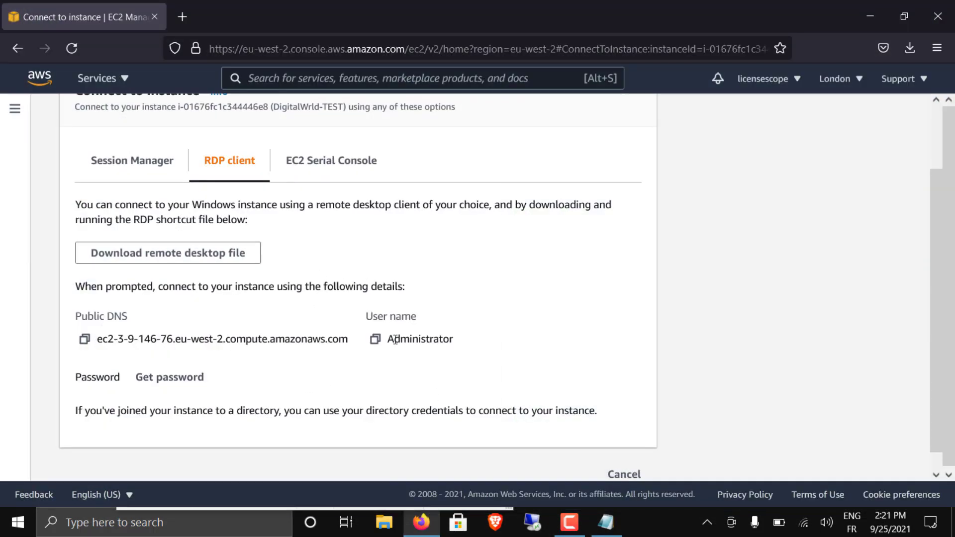
left_click(376, 340)
left_click(606, 522)
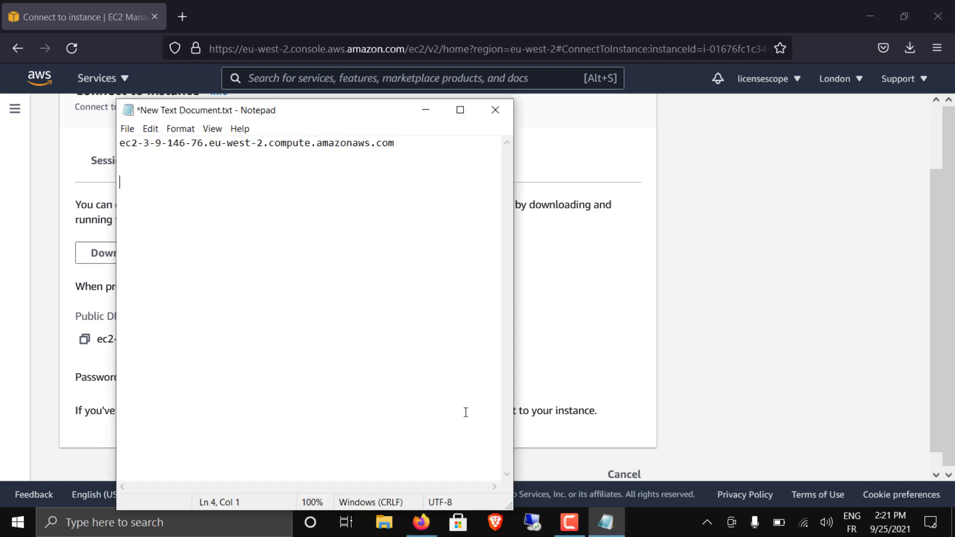
right_click(209, 194)
left_click(163, 249)
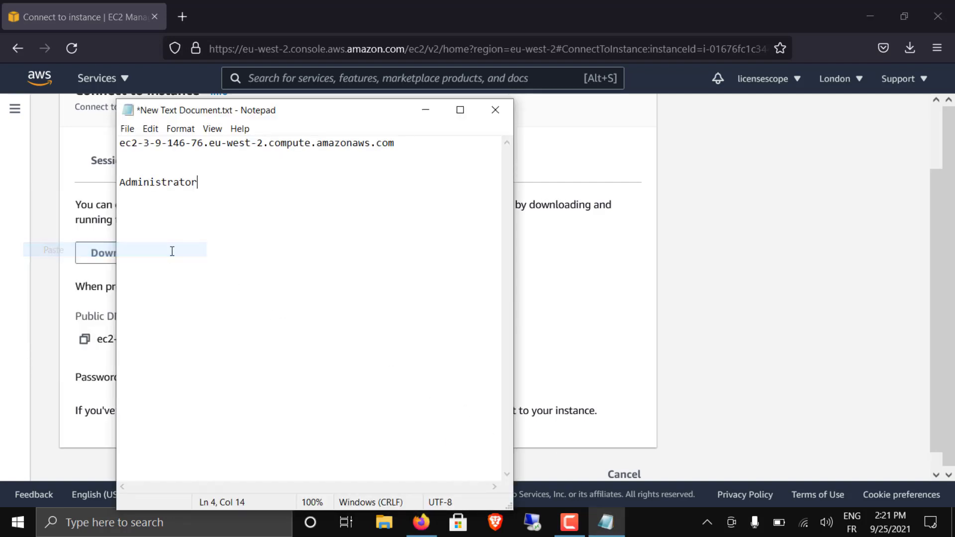
key("Return")
key("Return")
Step: Return to Firefox, open the Windows password retrieval page and check which key pair it requires
left_click(831, 289)
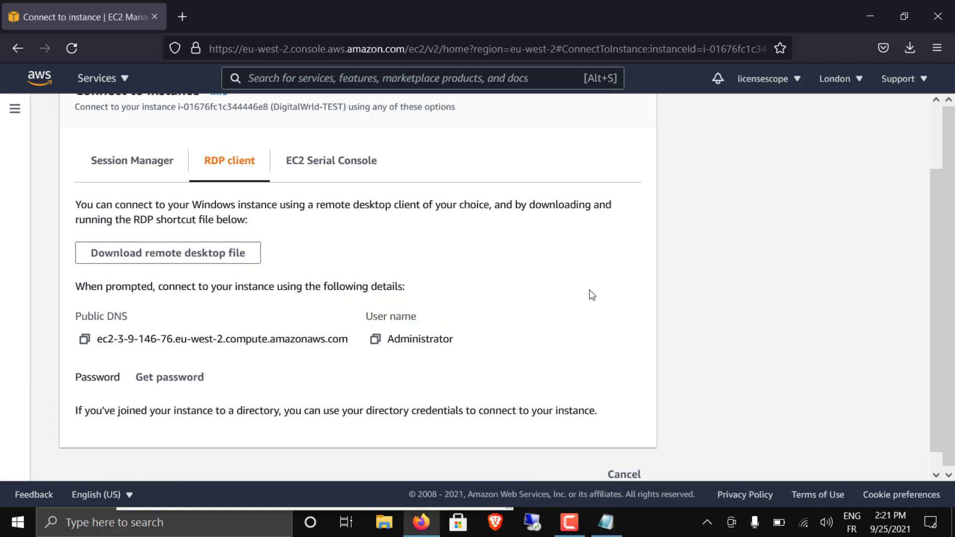
left_click(162, 378)
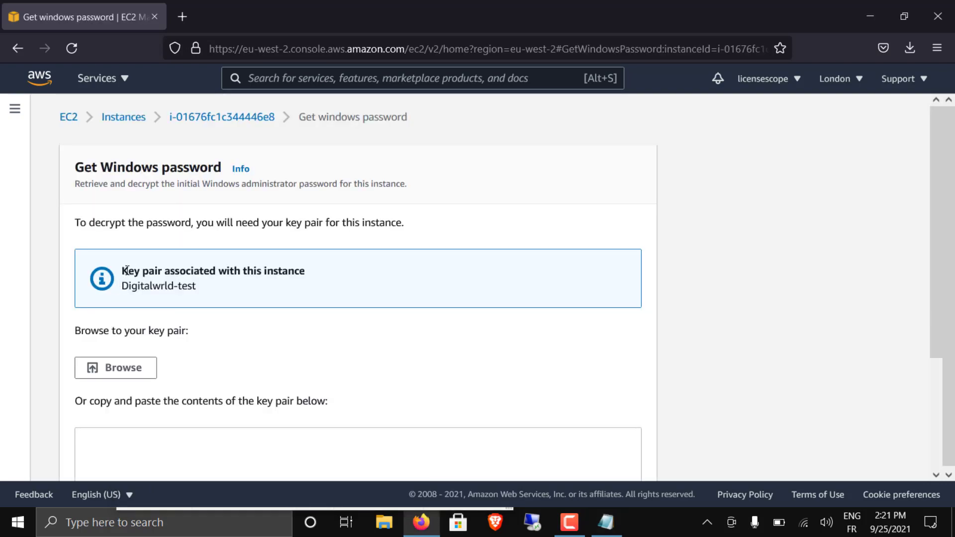
left_click_drag(123, 271, 306, 274)
left_click(307, 274)
left_click_drag(938, 195, 932, 238)
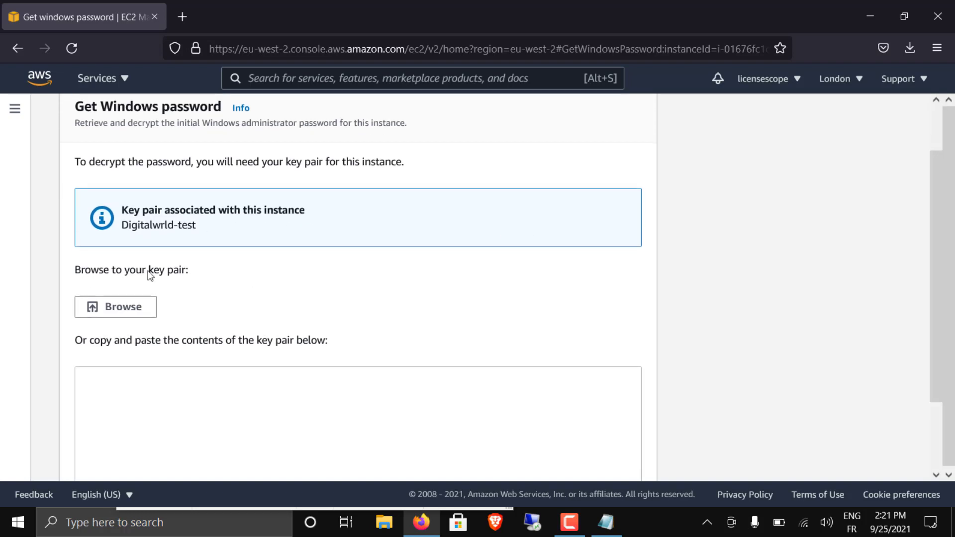
Step: Show the desktop and locate the downloaded Digitalwrld-test.pem key file
left_click(871, 16)
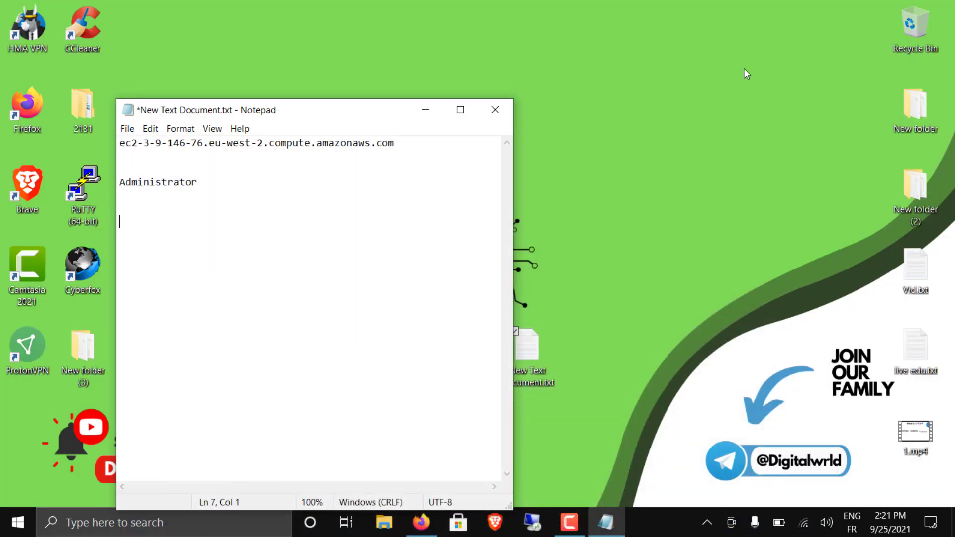
left_click(426, 110)
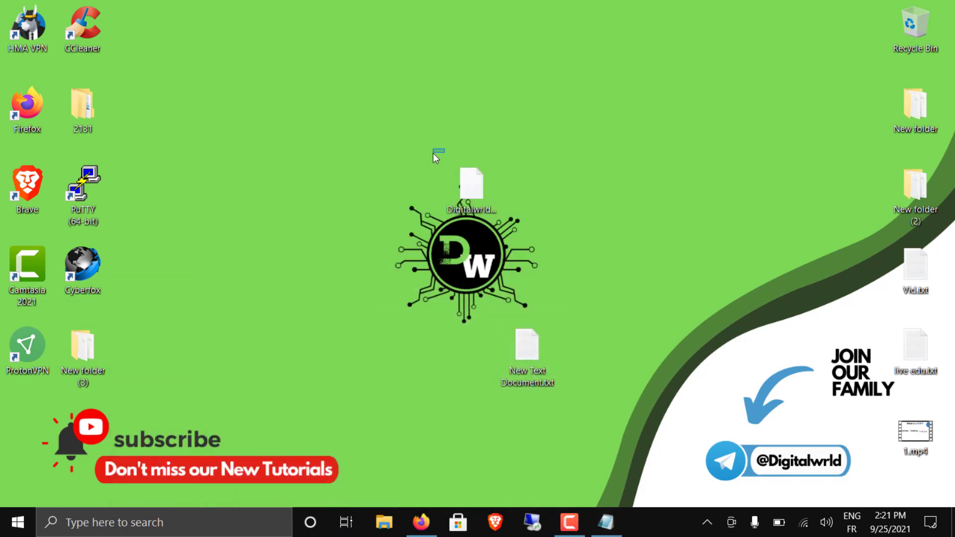
left_click_drag(433, 153, 544, 247)
left_click_drag(486, 169, 543, 94)
left_click(614, 116)
left_click_drag(424, 61, 602, 107)
Step: Return to Firefox, load Digitalwrld-test.pem from the Desktop folder as the key pair and decrypt the Windows password
left_click(421, 523)
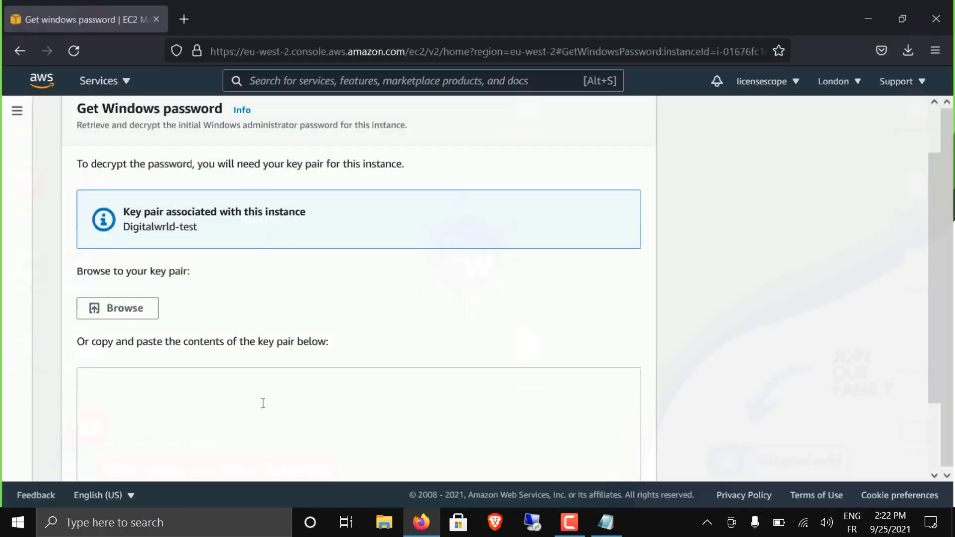
left_click(132, 309)
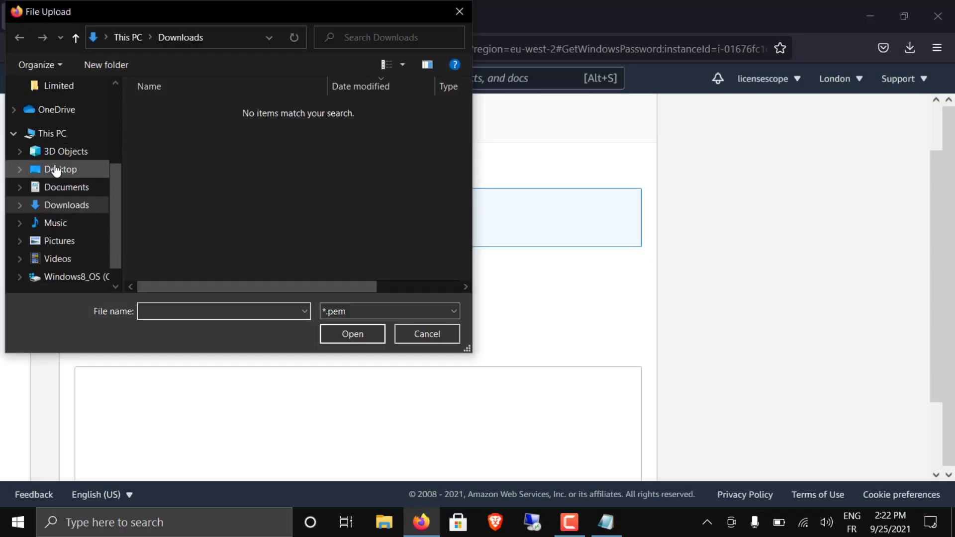
left_click(58, 170)
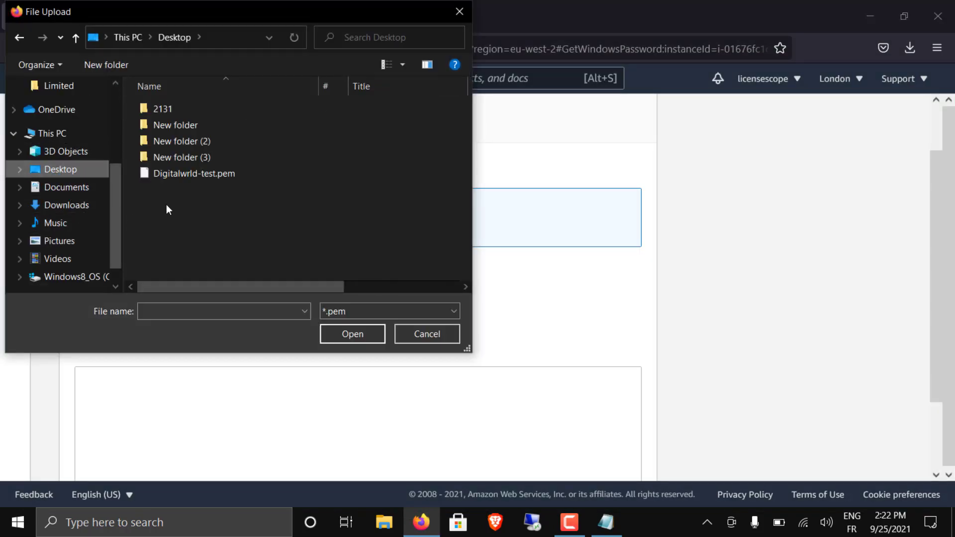
double_click(205, 173)
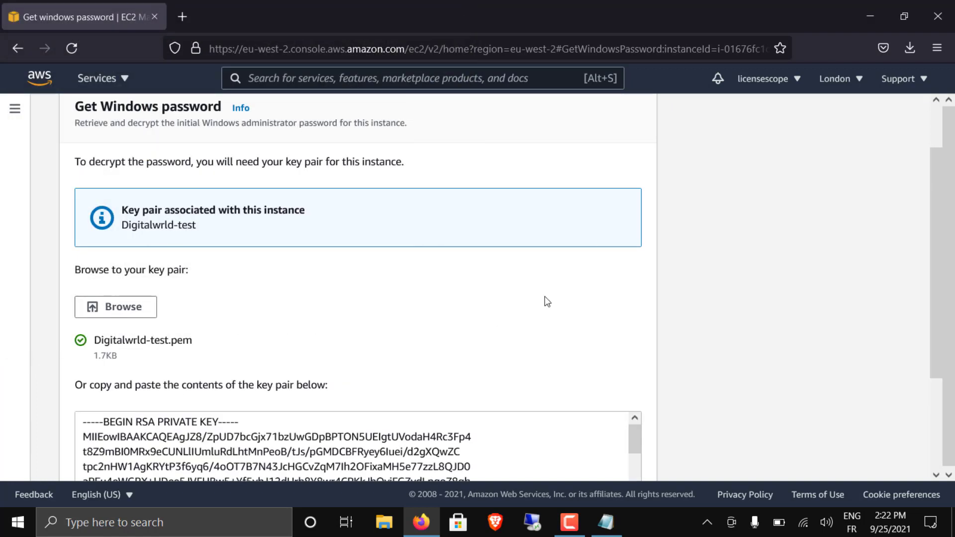
scroll(937, 199, "down", 3)
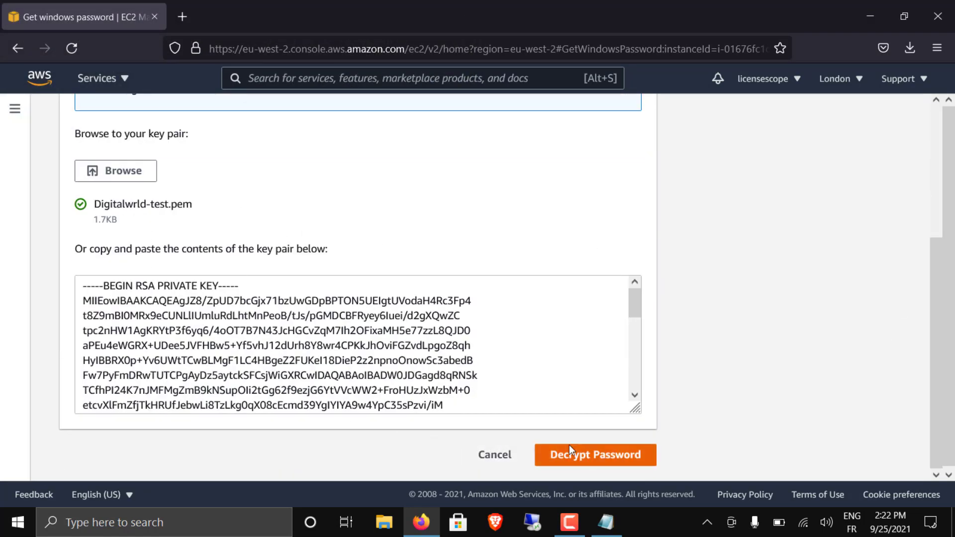
left_click(595, 456)
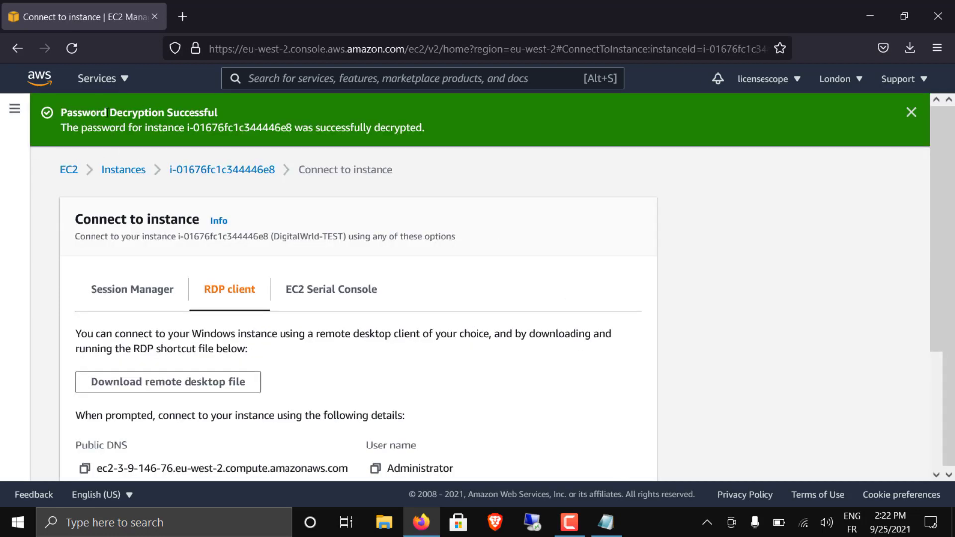
Step: Copy the decrypted administrator password into the Notepad document below the user name and return to Firefox
left_click_drag(939, 148, 927, 293)
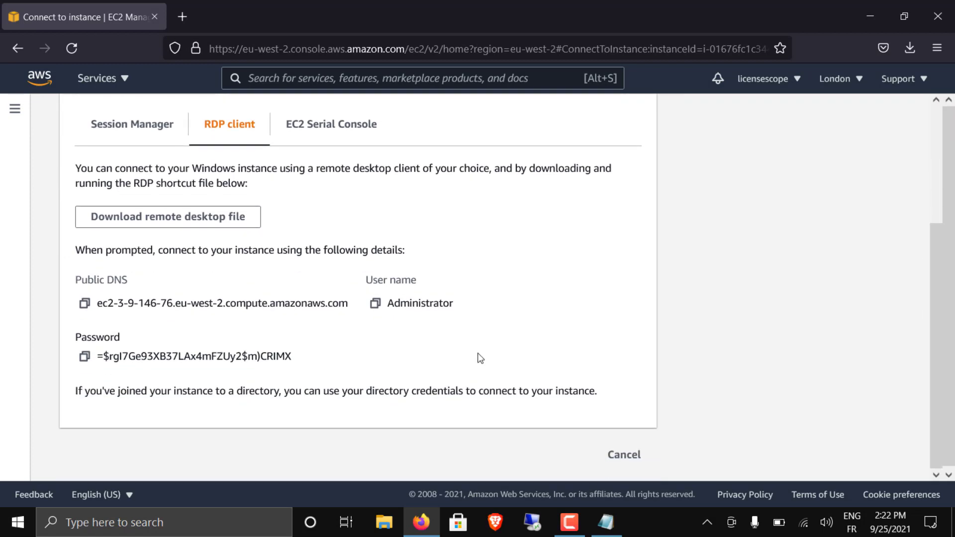
left_click(86, 361)
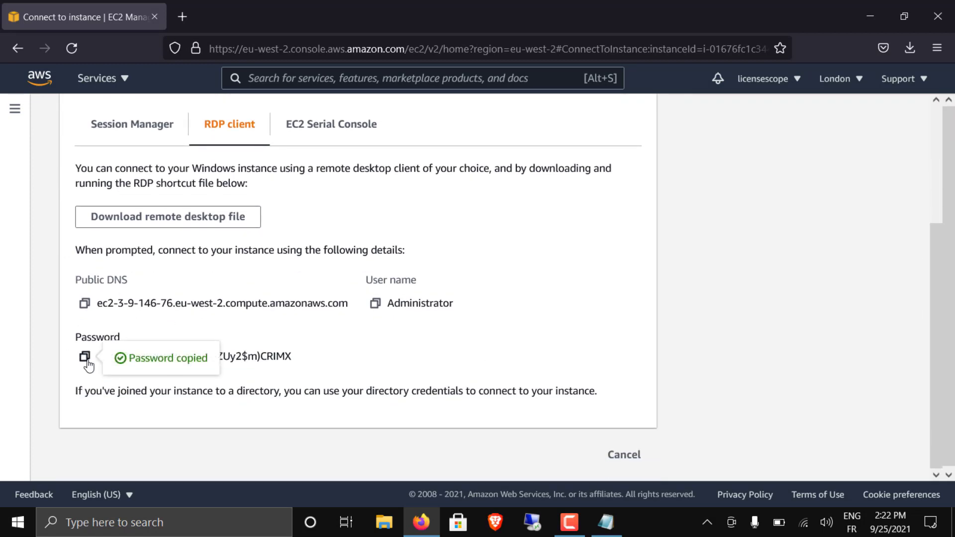
left_click(599, 517)
right_click(172, 246)
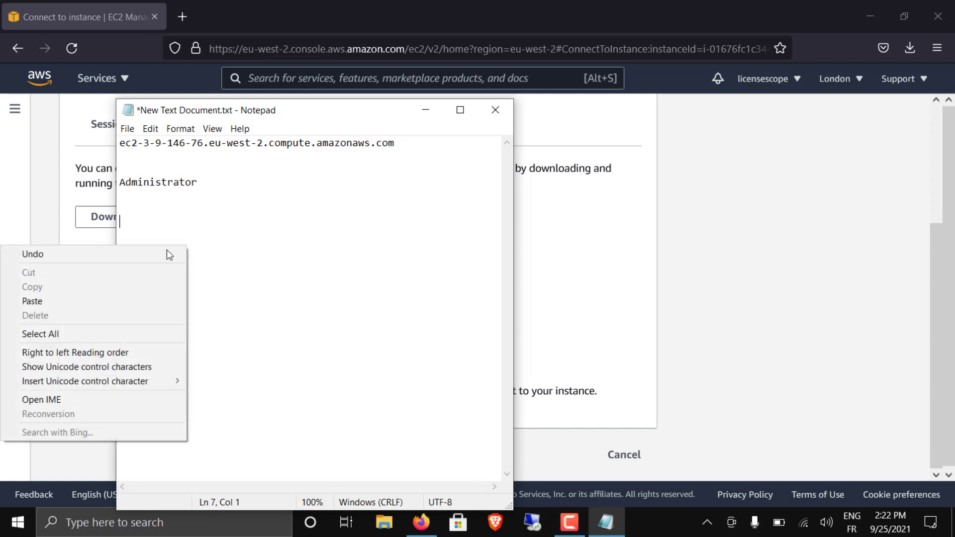
left_click(133, 300)
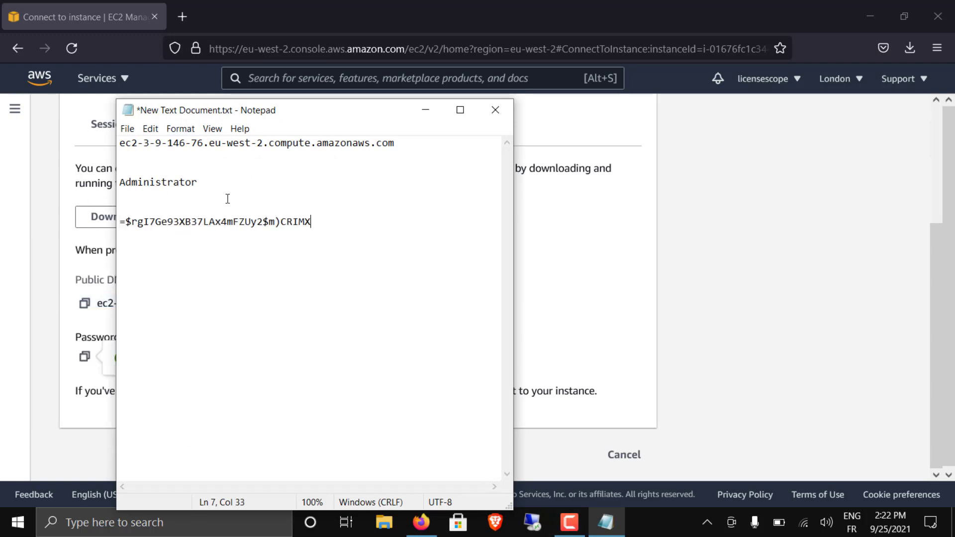
left_click(657, 219)
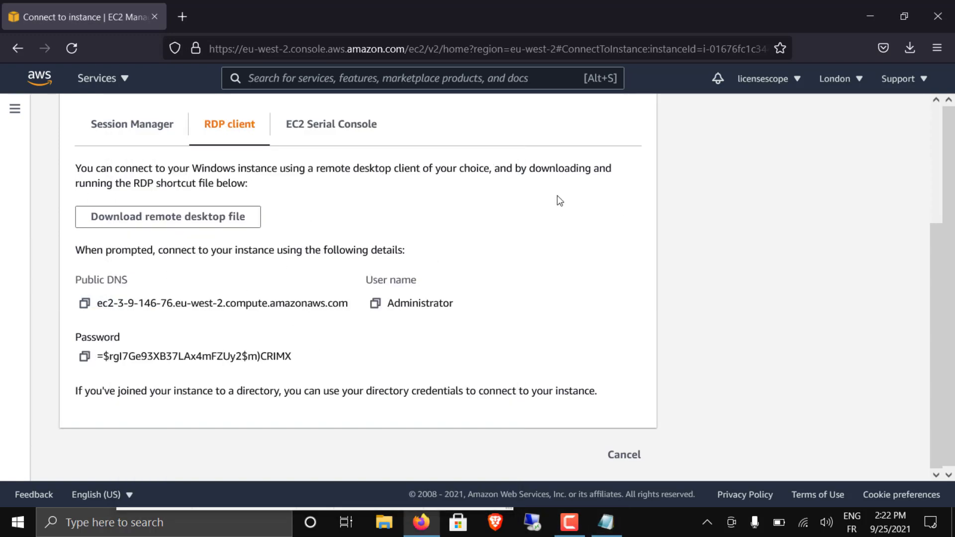
Step: Download the instance's remote desktop file DigitalWrld-TEST.rdp and place it on the desktop
left_click_drag(935, 322, 939, 271)
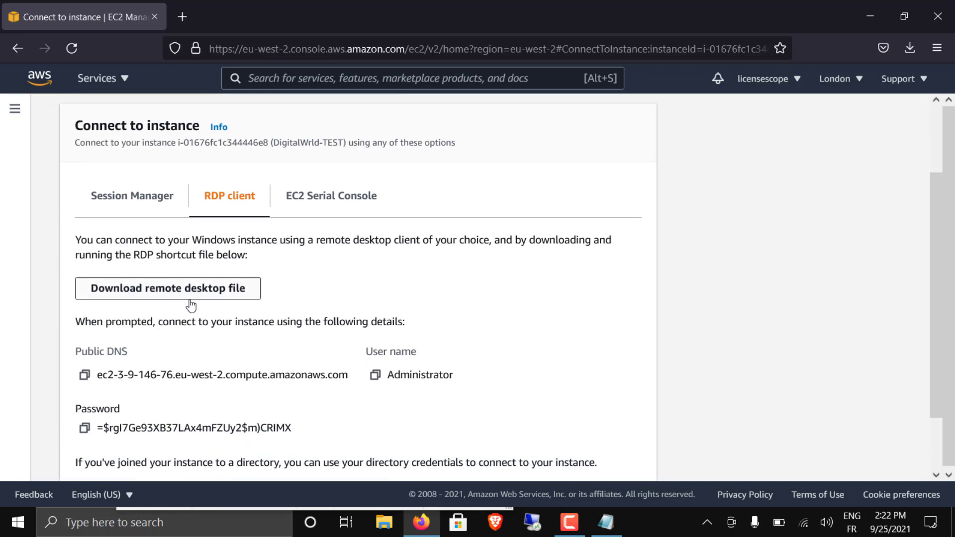
left_click(203, 288)
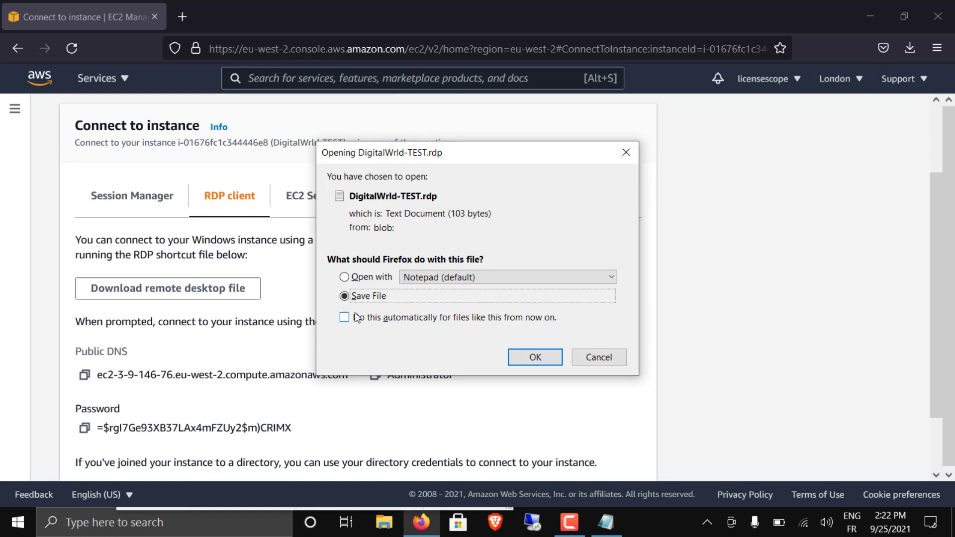
left_click(532, 358)
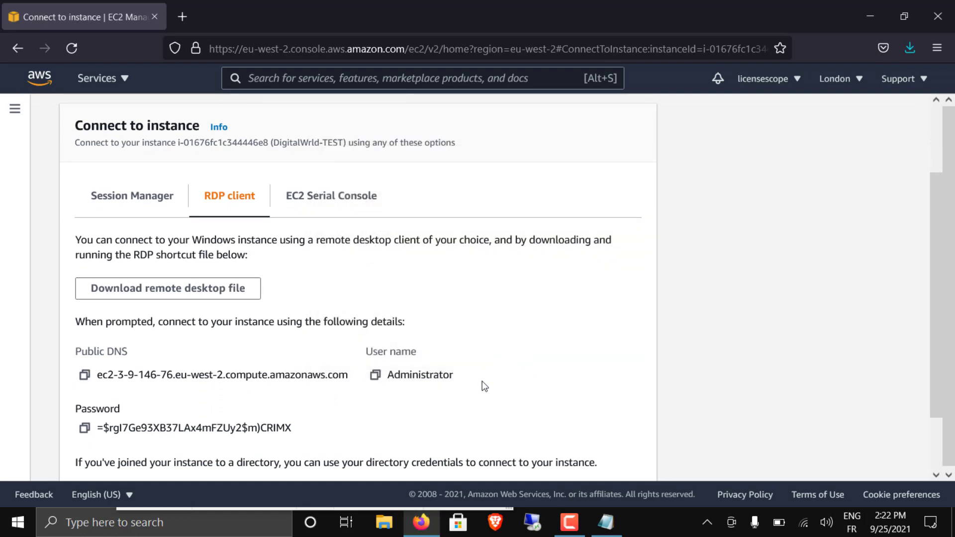
left_click(901, 48)
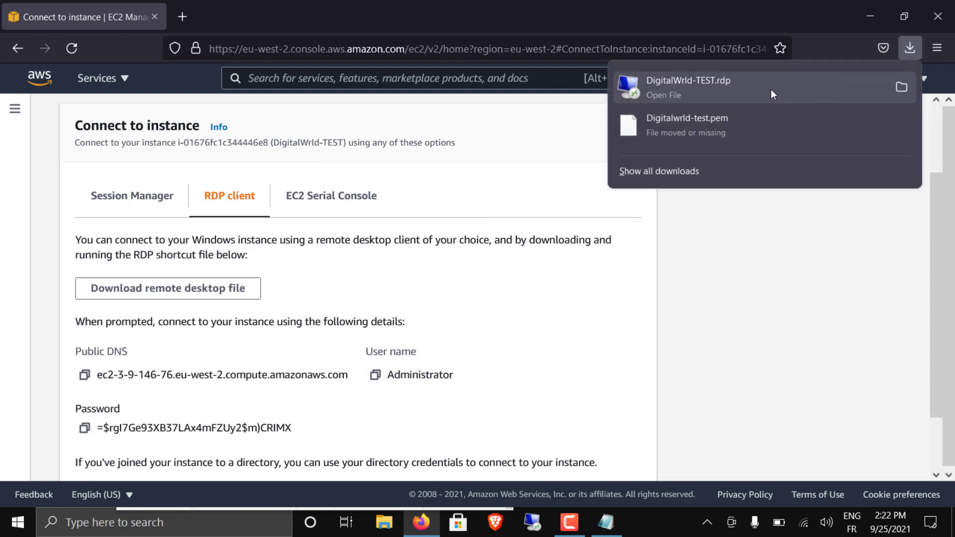
left_click_drag(674, 83, 294, 219)
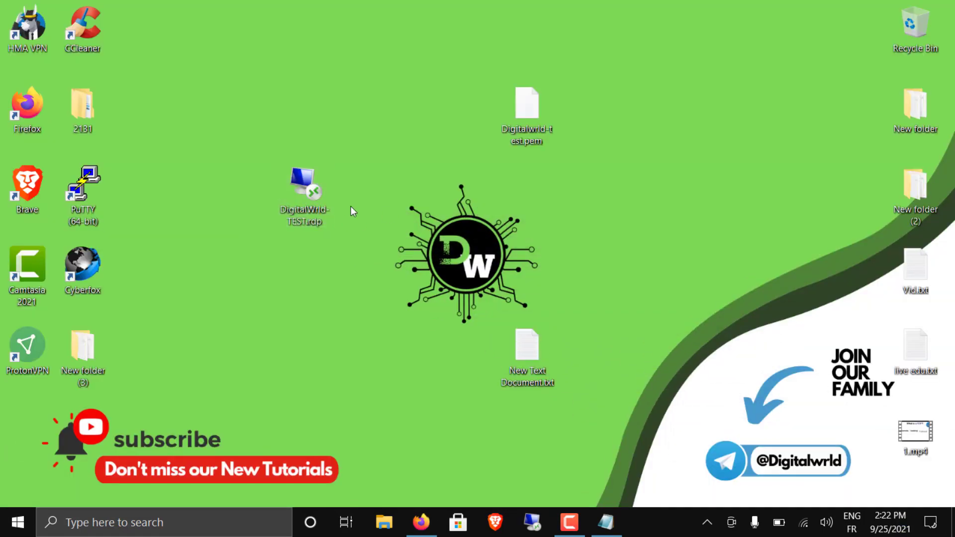
Step: Open DigitalWrld-TEST.rdp from the desktop, choose not to be asked again for this computer, and connect to the instance
double_click(303, 190)
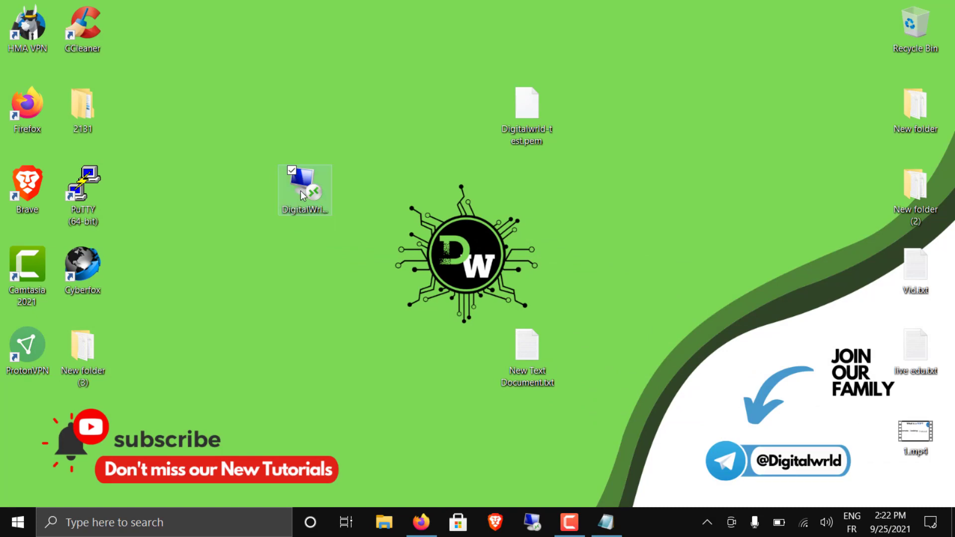
left_click(293, 313)
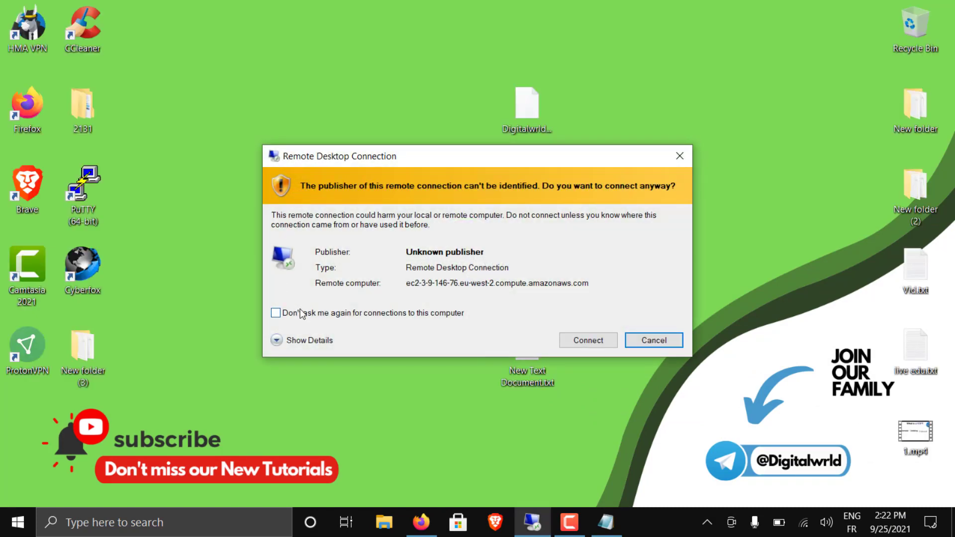
left_click(597, 345)
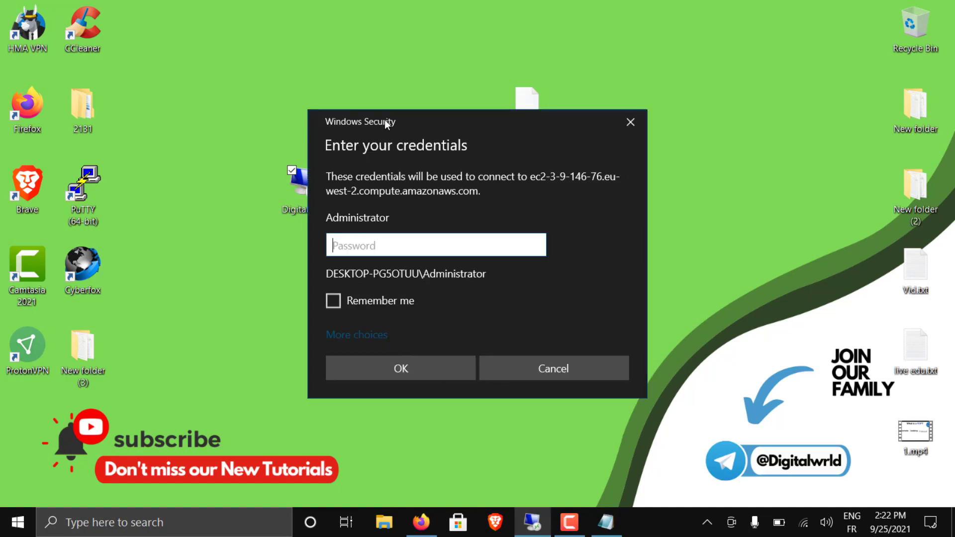
Step: Move the Windows Security credentials prompt aside to make room for the Notepad document with the saved login details
left_click_drag(385, 121, 555, 118)
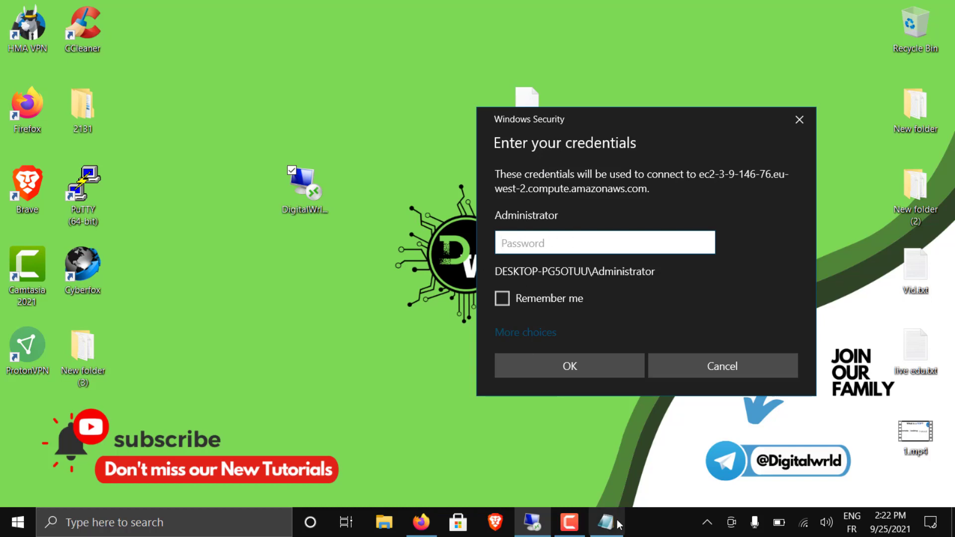